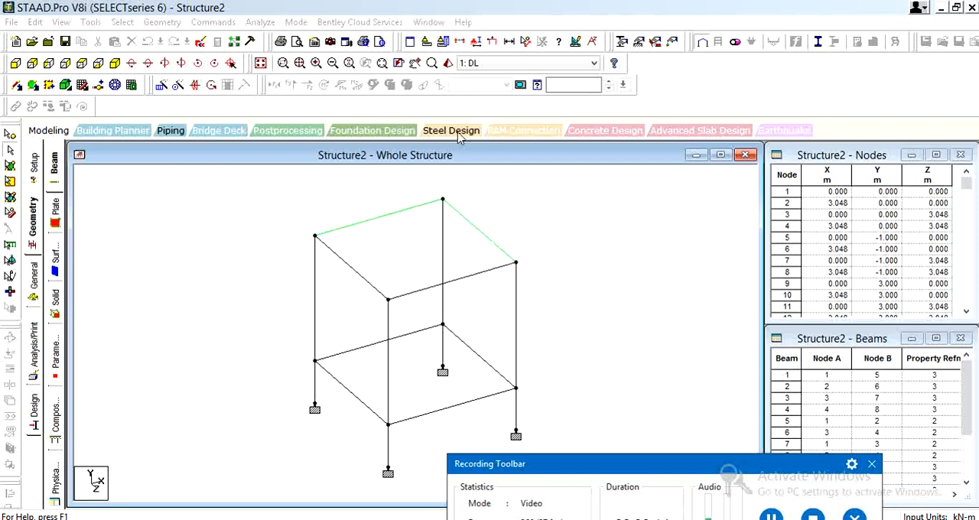
Display the section properties assigned to the whole structure
left_click_drag(689, 466, 689, 519)
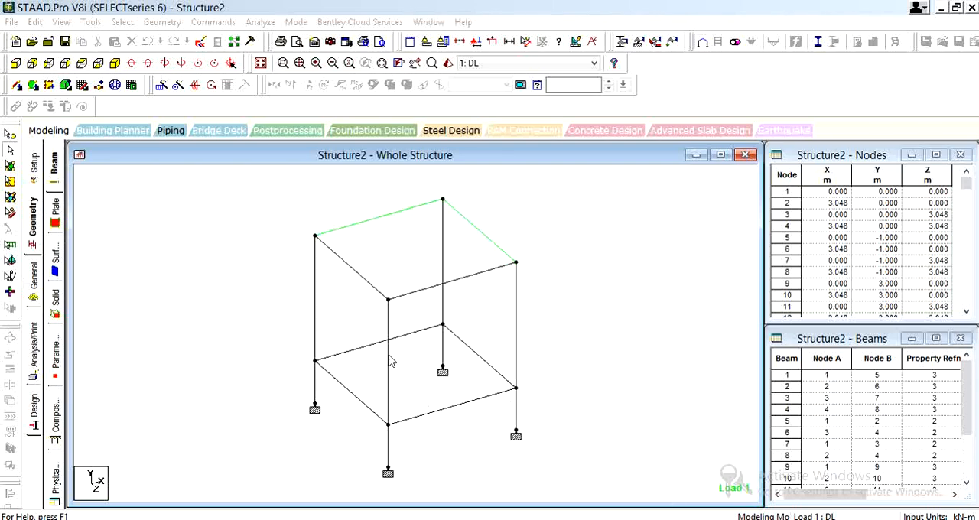
left_click(34, 226)
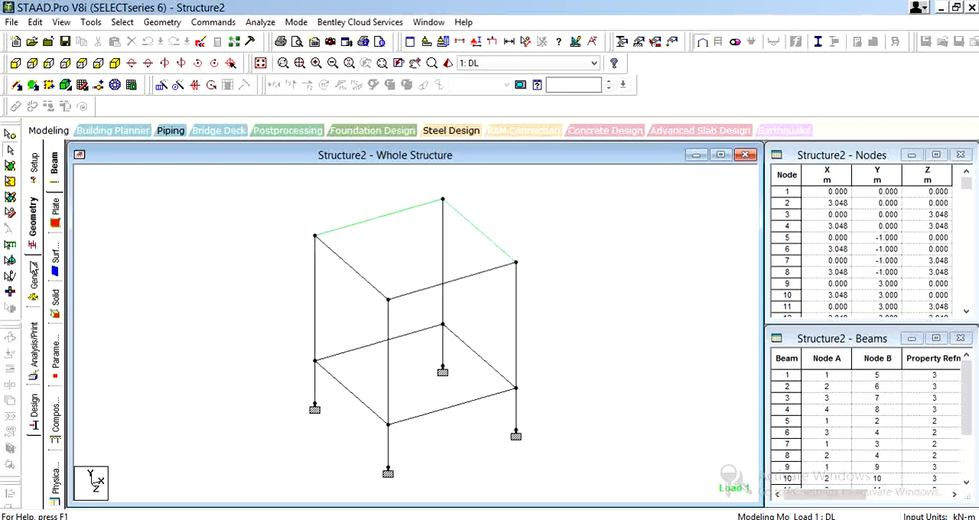
left_click(35, 281)
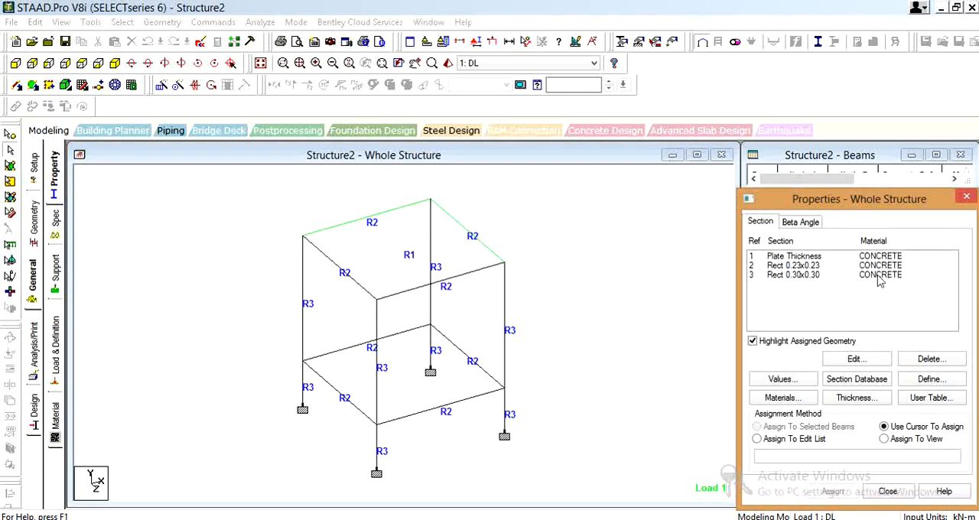
Examine the material choices available for a circular prismatic section and close the property definition without adding a section
left_click(170, 239)
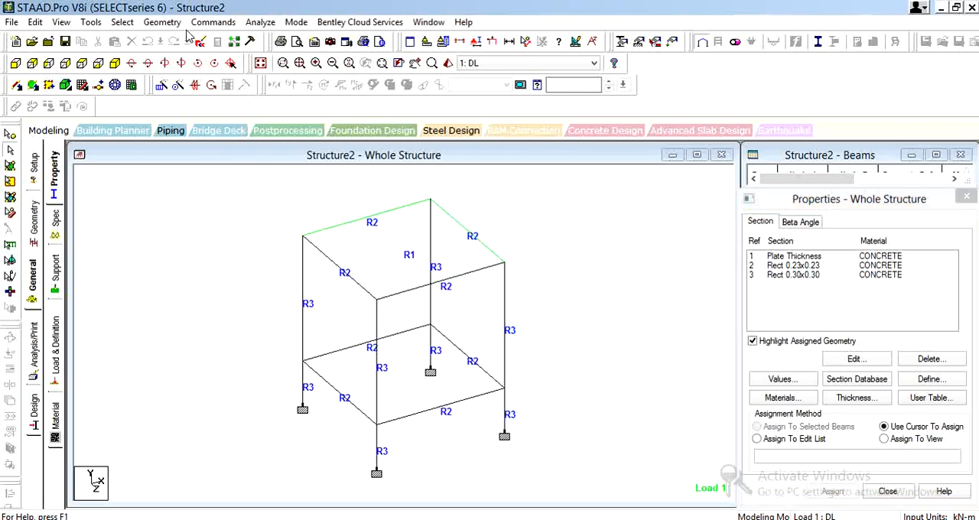
left_click(159, 24)
mouse_move(208, 27)
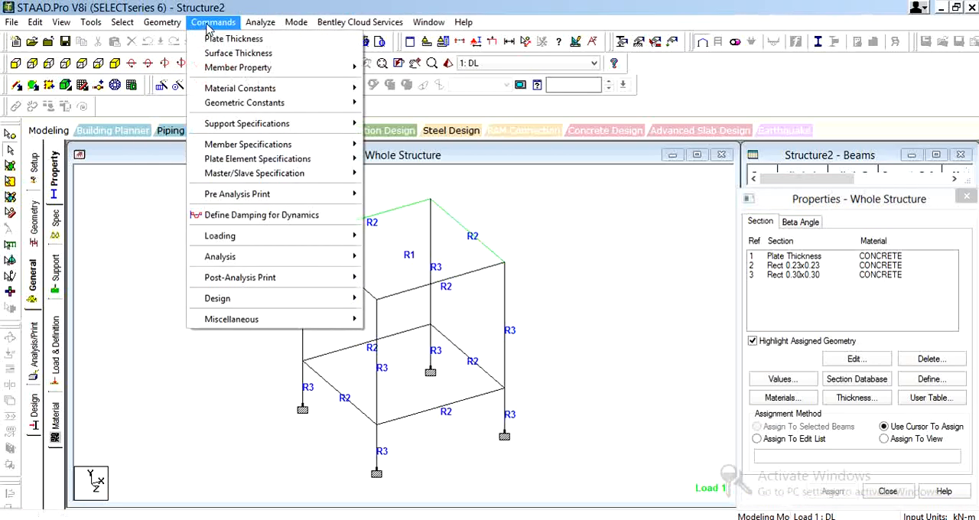
mouse_move(227, 67)
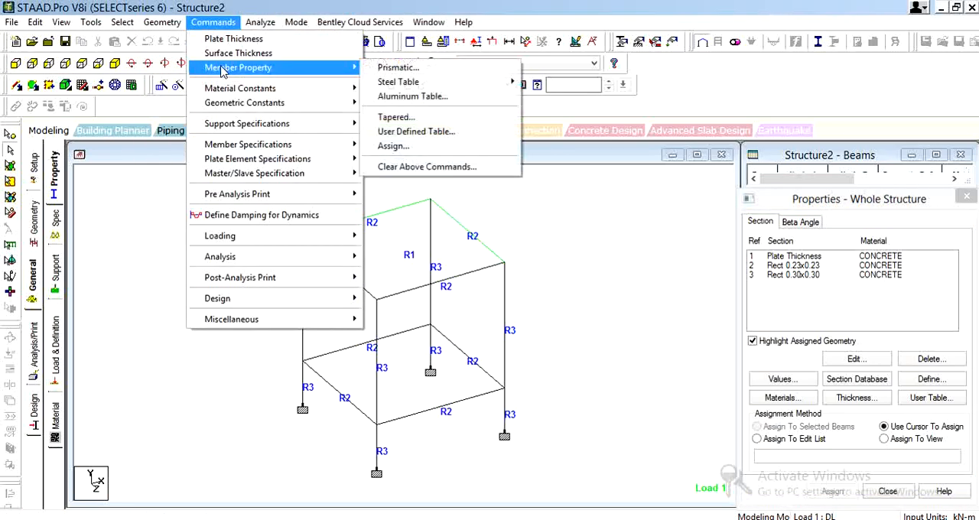
left_click(439, 69)
left_click(442, 308)
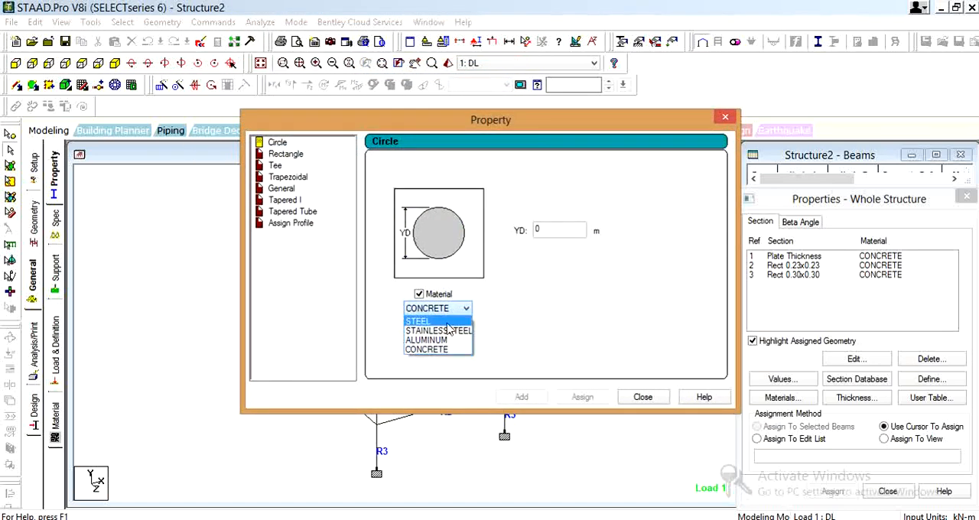
left_click(656, 395)
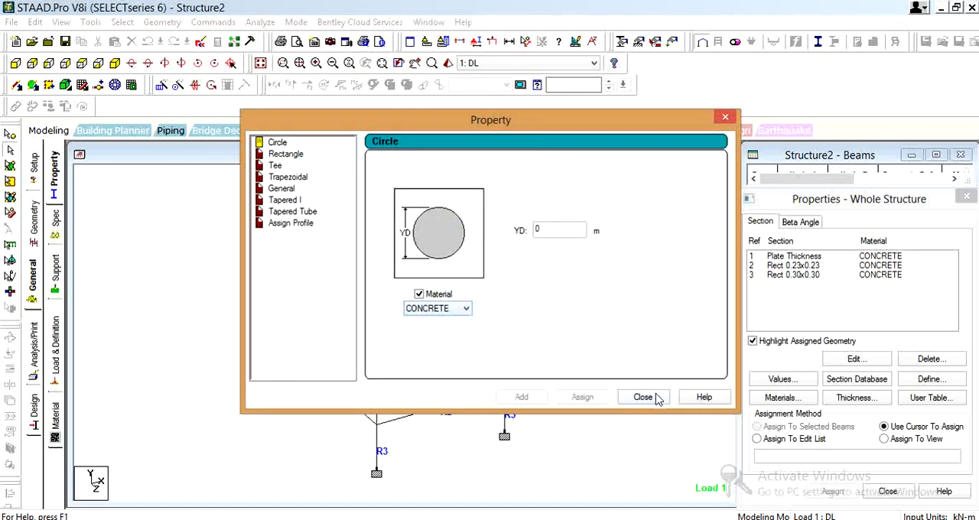
left_click(725, 118)
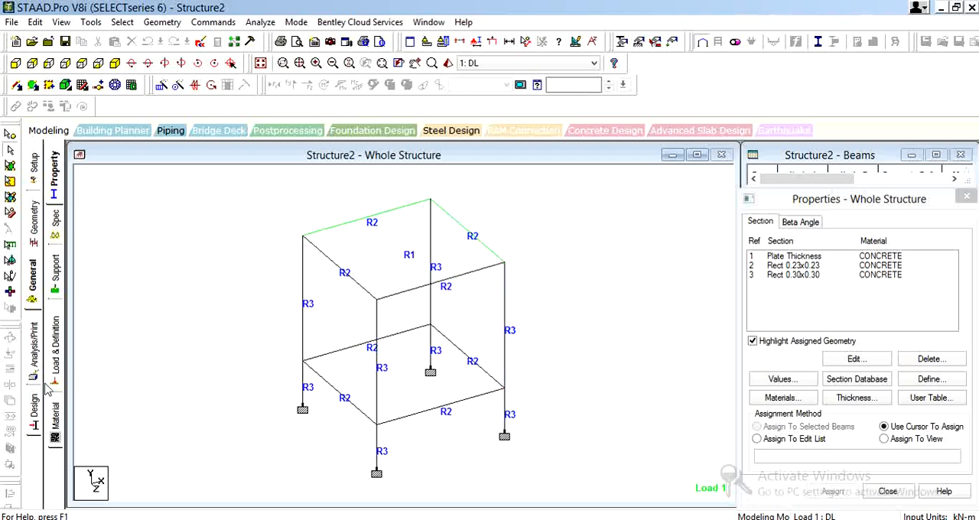
Examine the isotropic properties of the existing CONCRETE material and close them without making changes
left_click(56, 428)
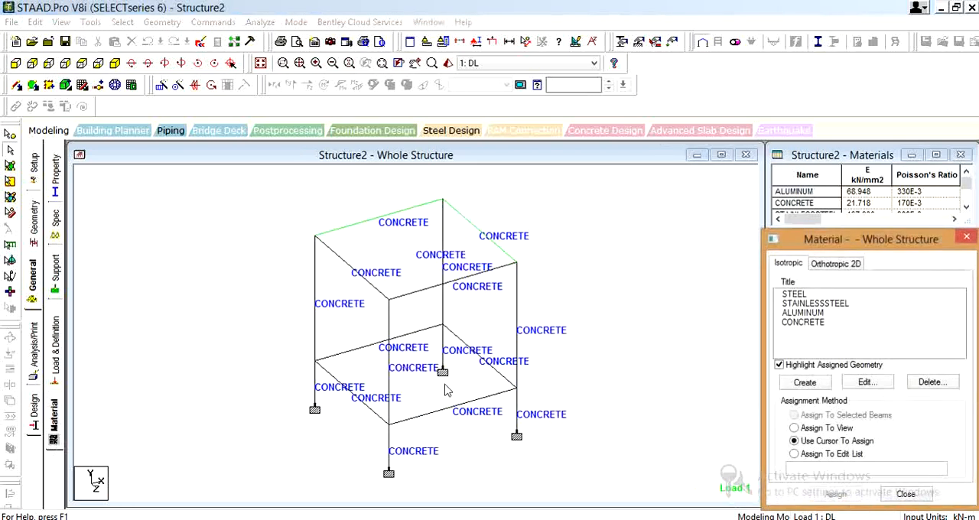
left_click(966, 237)
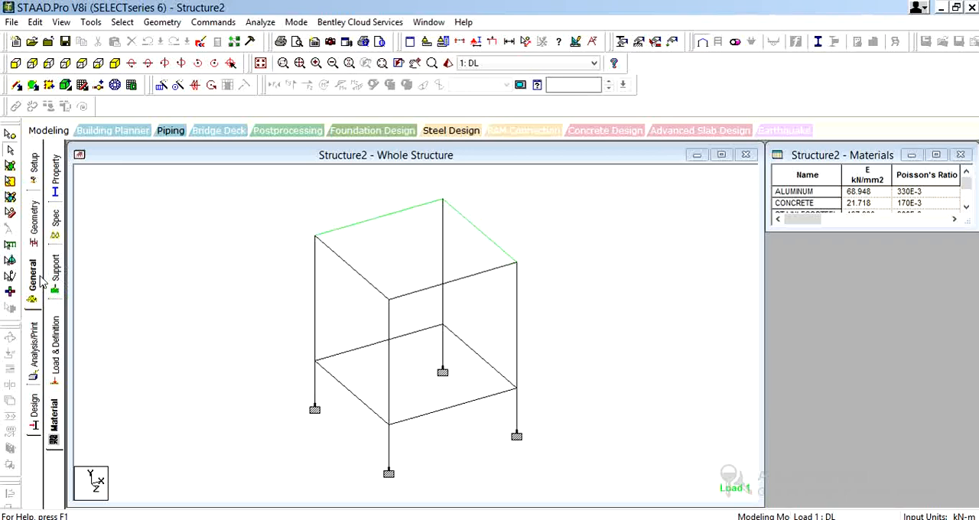
left_click(52, 433)
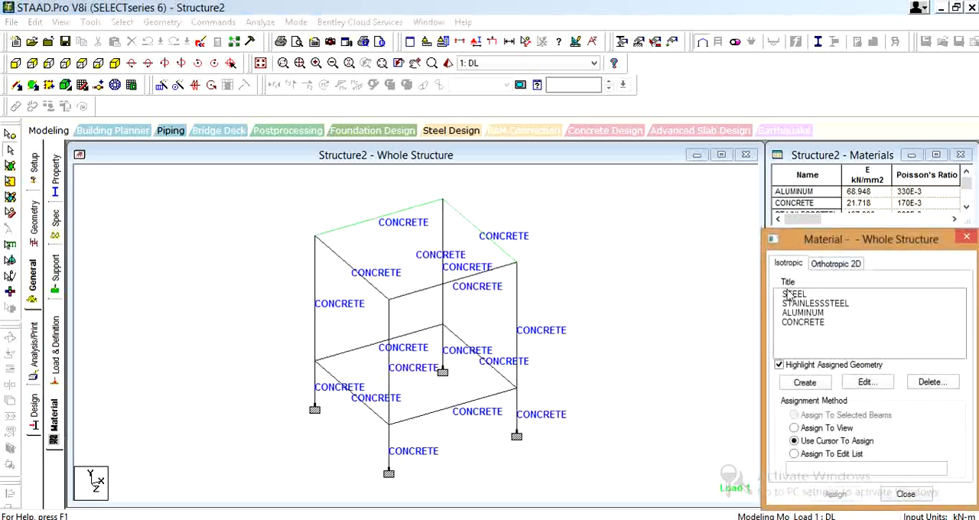
left_click(809, 324)
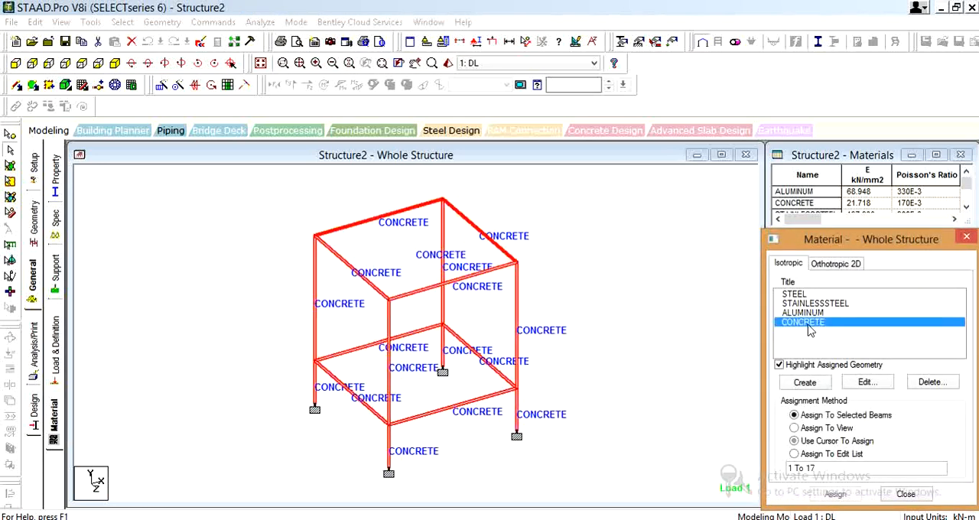
left_click(858, 384)
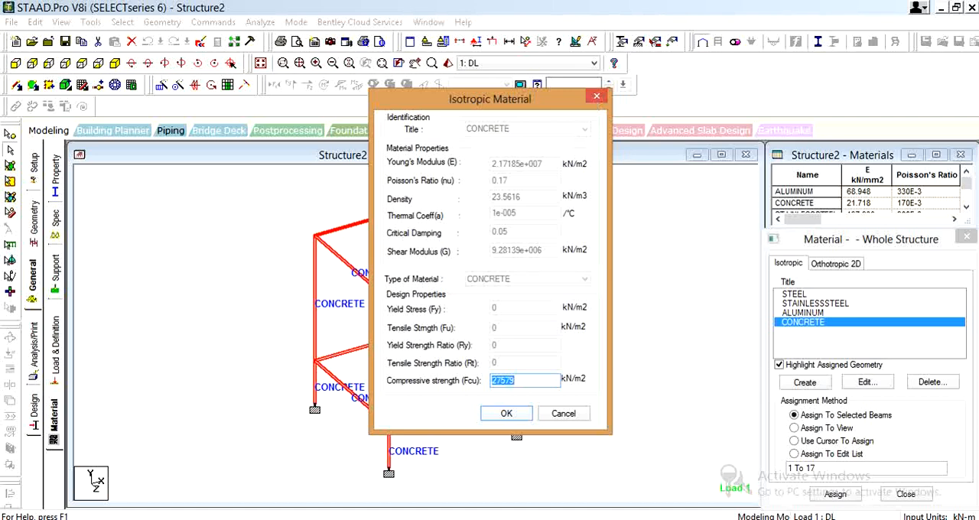
left_click_drag(697, 412, 764, 345)
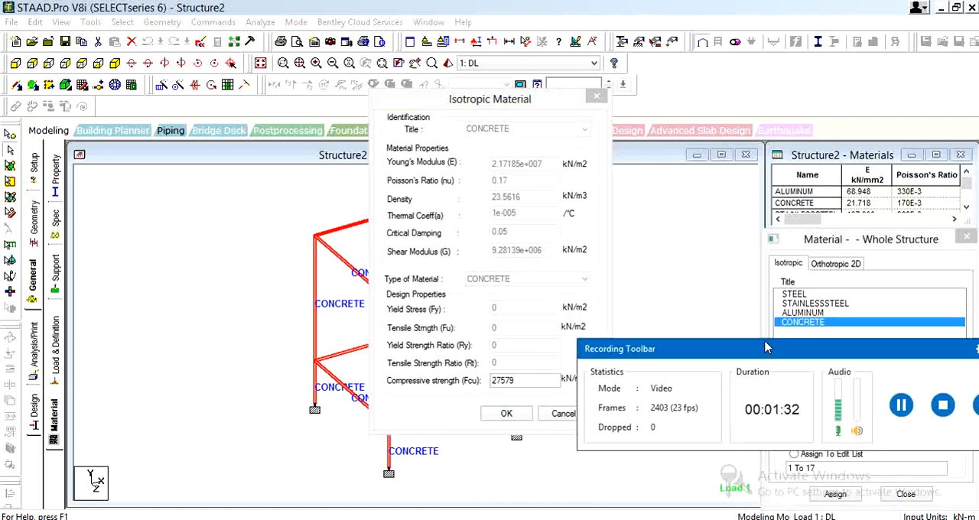
left_click(901, 405)
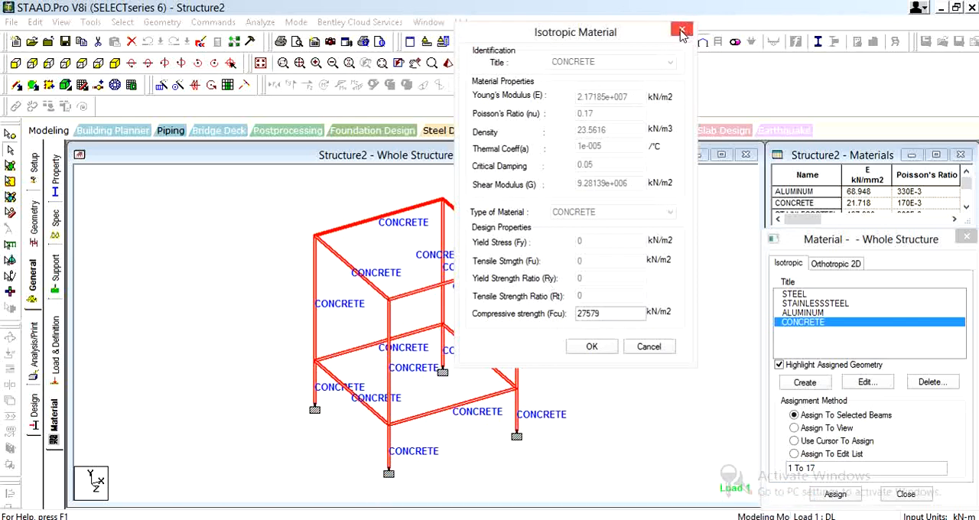
left_click(682, 32)
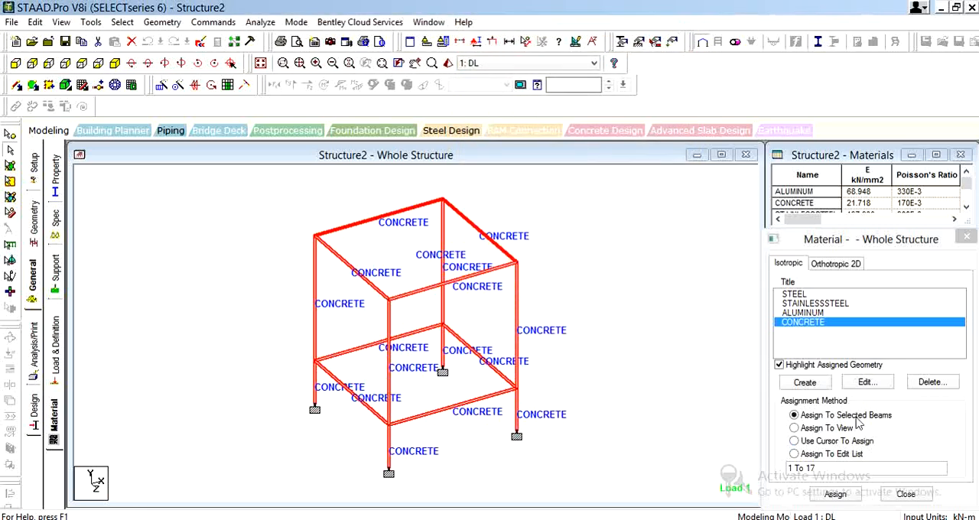
Create an isotropic material titled M25 with a Young's modulus of 2.5E7 kN/m2 and a Poisson's ratio of 0.17
left_click(801, 385)
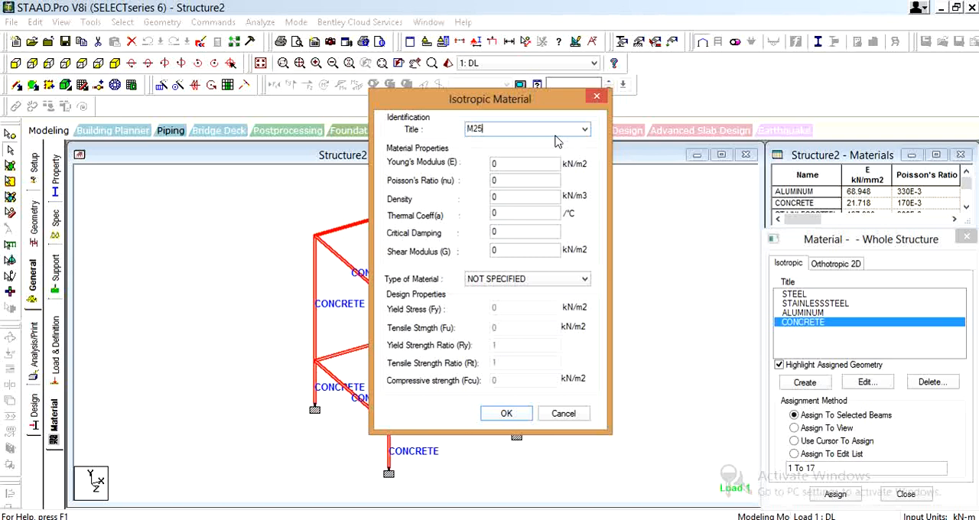
left_click(520, 166)
double_click(495, 167)
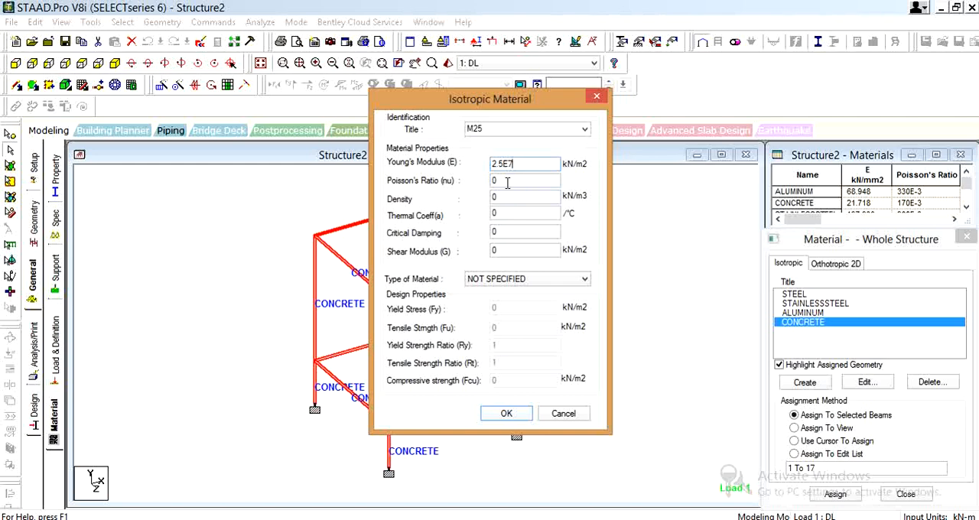
key("Tab")
key("BackSpace")
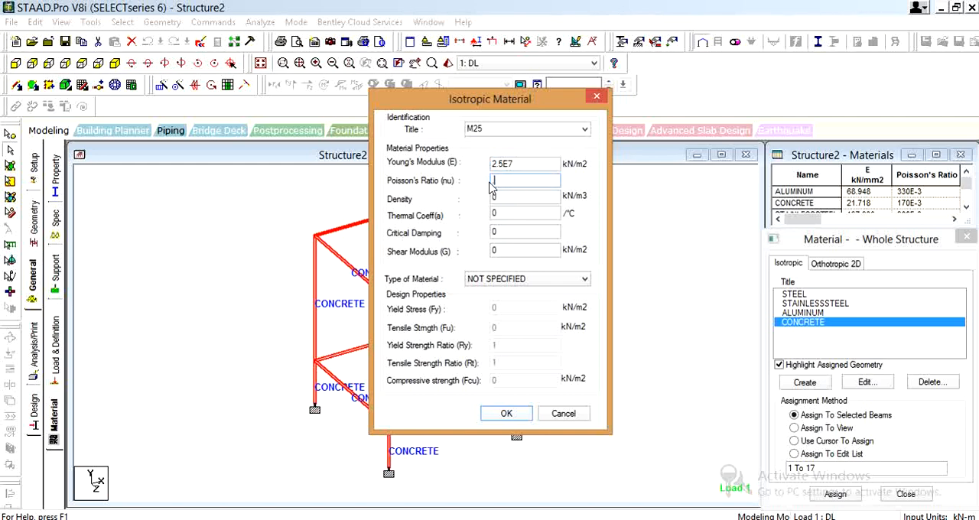
type(".17")
key("Tab")
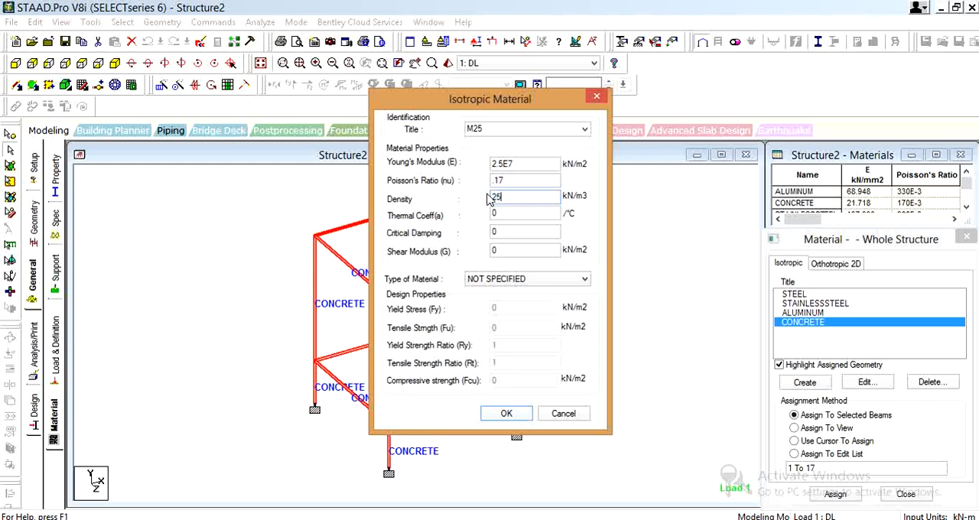
Set M25's density to 25 kN/m3, thermal coefficient to 1E-5 /°C, critical damping to 0.05 and shear modulus to 12.6E6 kN/m2
type("25")
key("Tab")
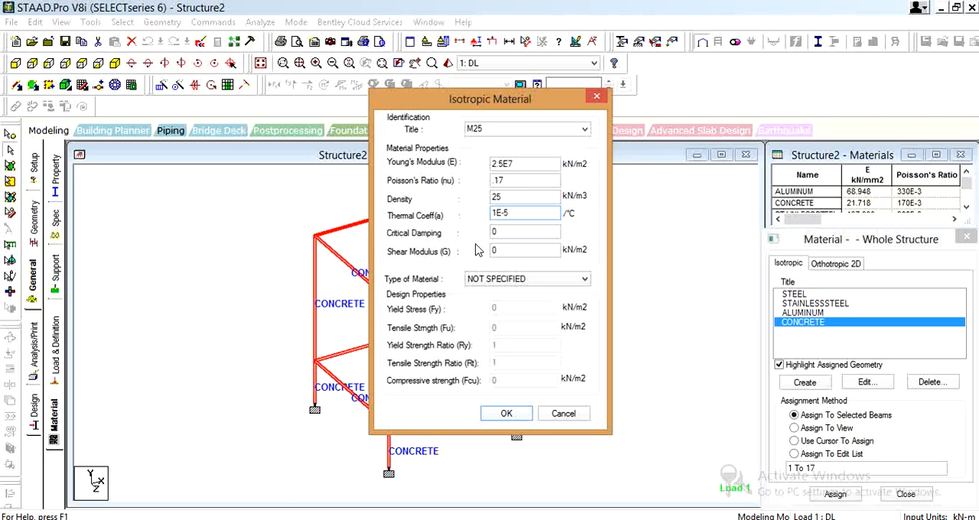
type("1E-5")
left_click(518, 233)
type(".0")
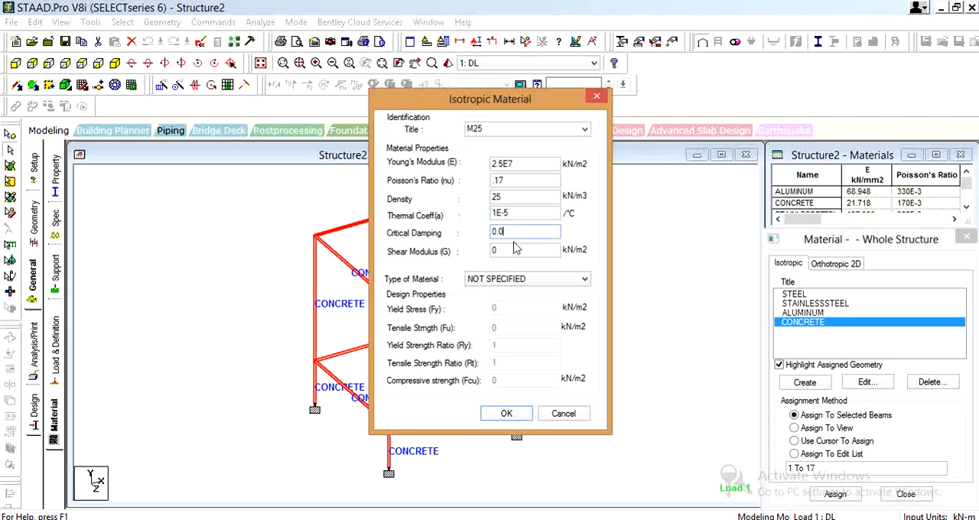
type("5")
left_click(515, 253)
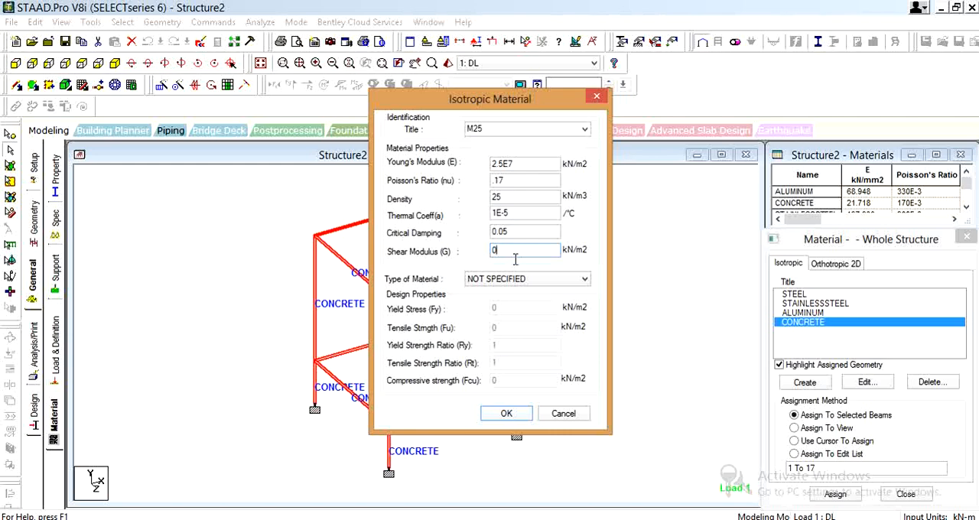
type("12.6E6")
Set M25's material type to CONCRETE with a compressive strength of 25000 kN/m2, save it and close the material list
left_click(508, 280)
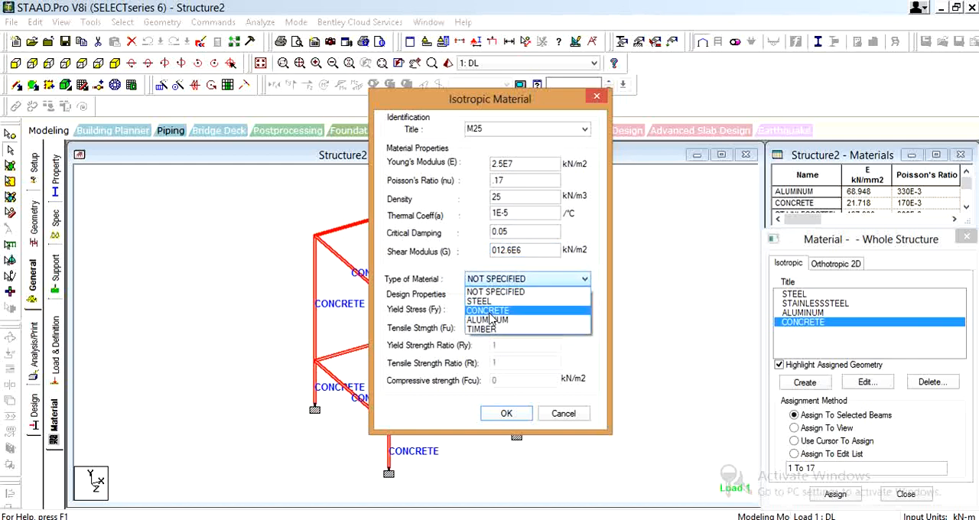
left_click(489, 311)
left_click(493, 380)
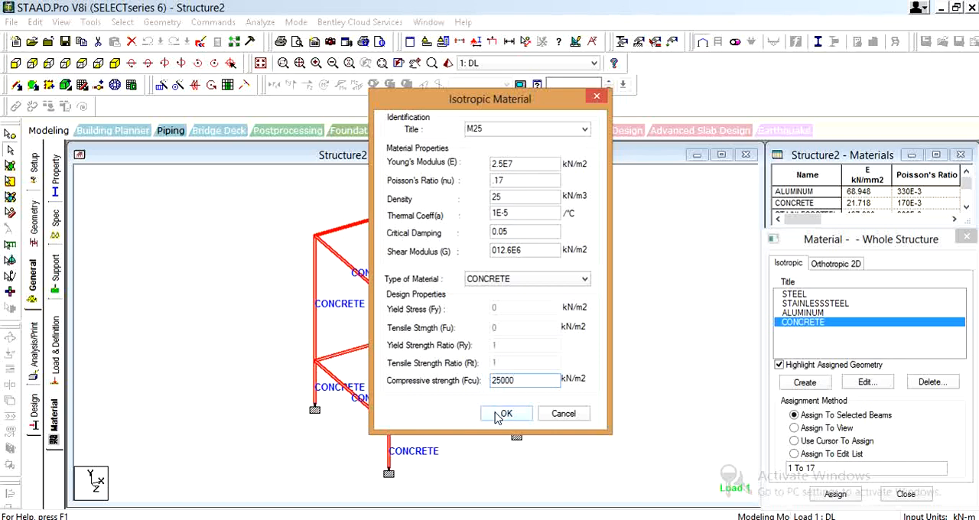
left_click(500, 412)
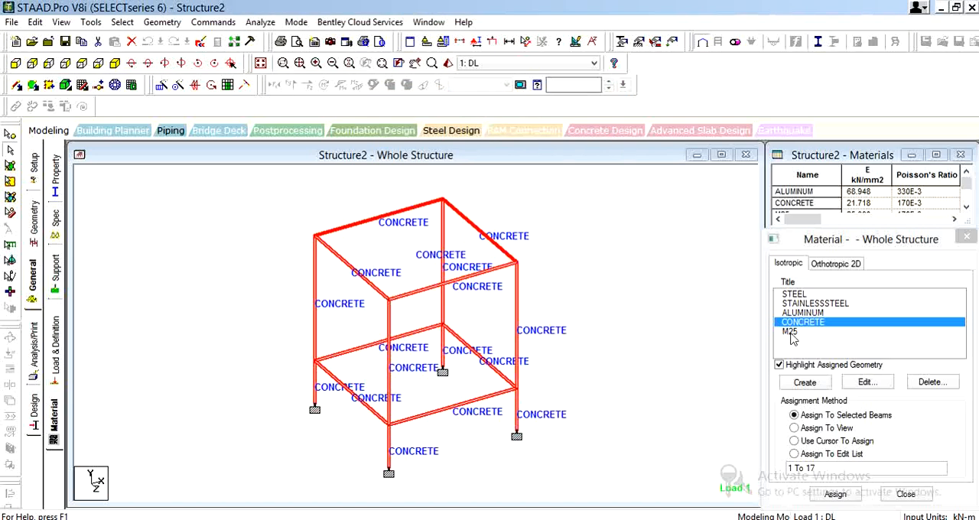
left_click(791, 334)
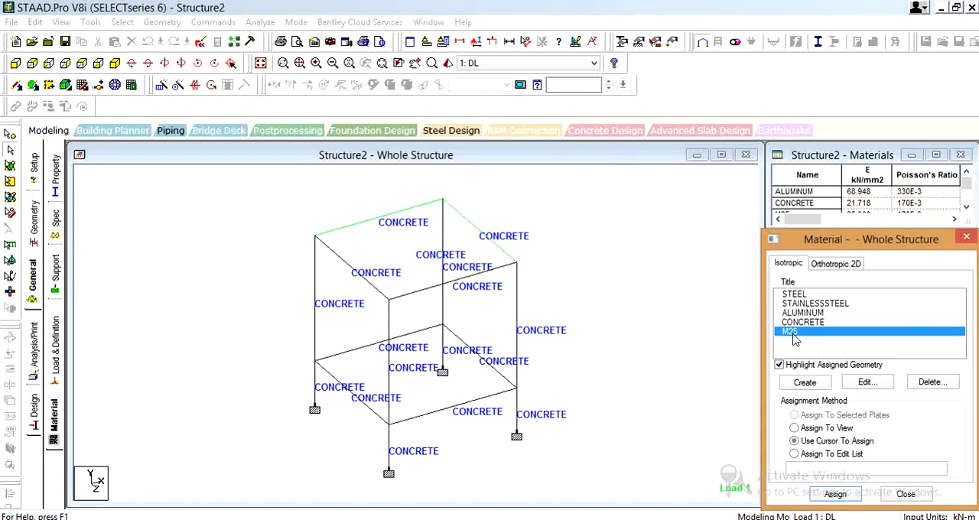
left_click(967, 237)
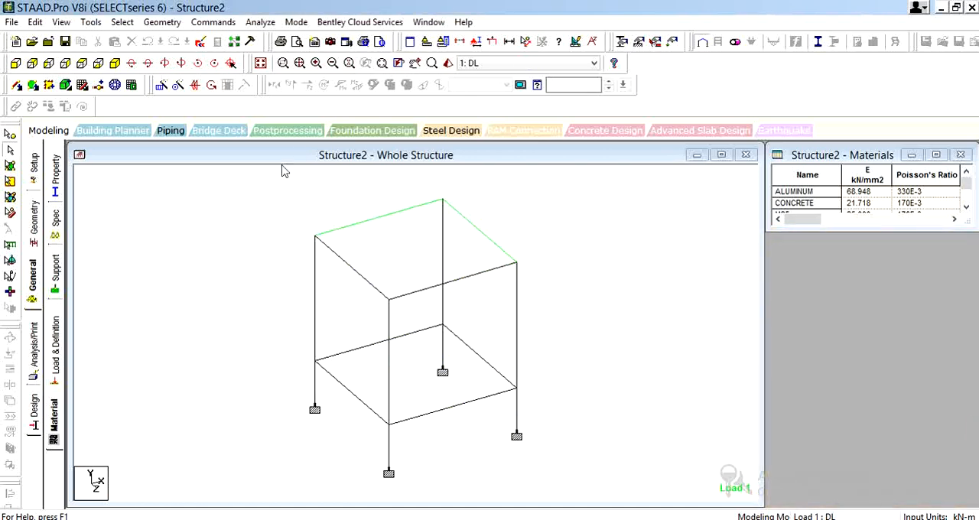
Change the material of the Plate Thickness property to M25
left_click(35, 222)
left_click(33, 282)
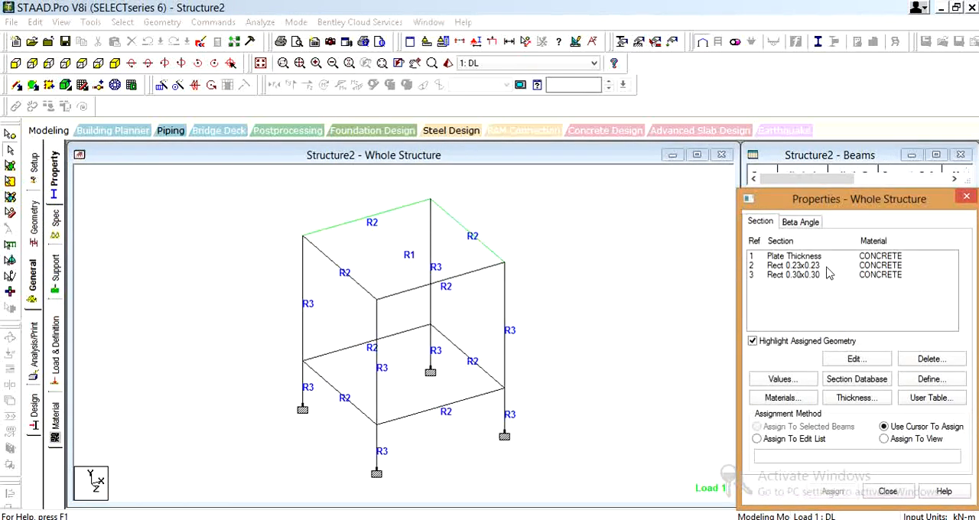
left_click(873, 256)
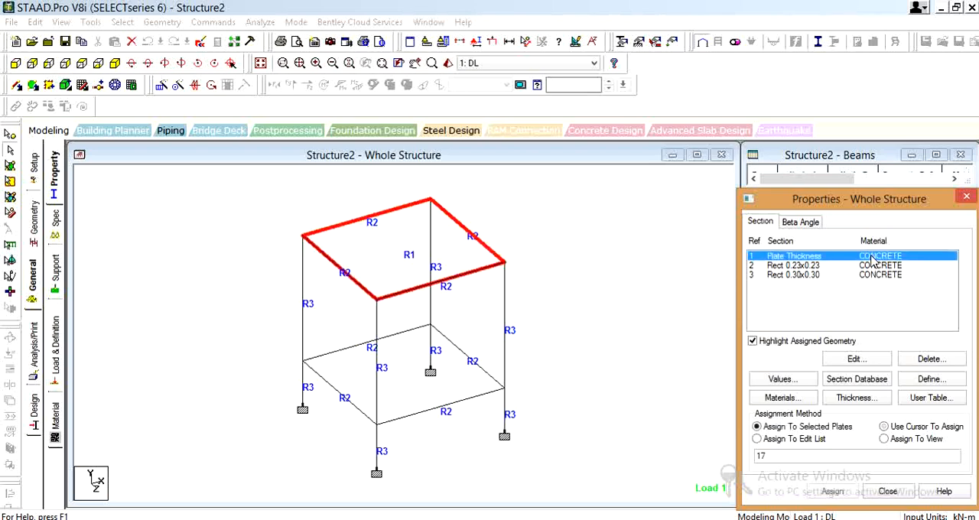
right_click(861, 260)
left_click(761, 262)
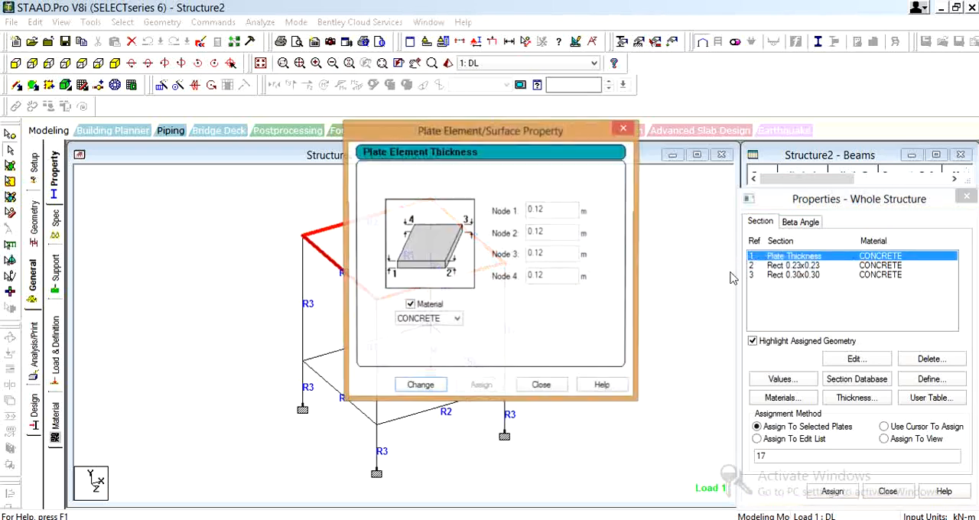
left_click(453, 319)
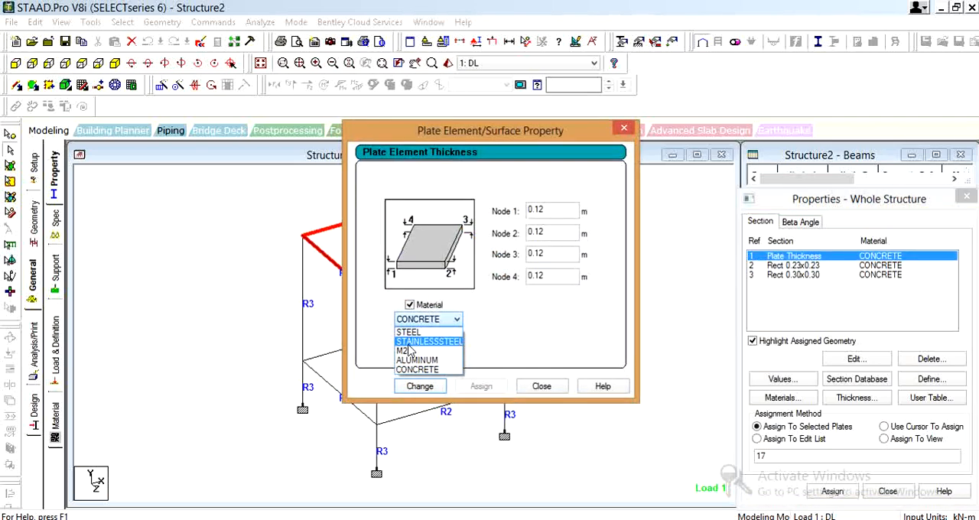
left_click(413, 344)
left_click(419, 387)
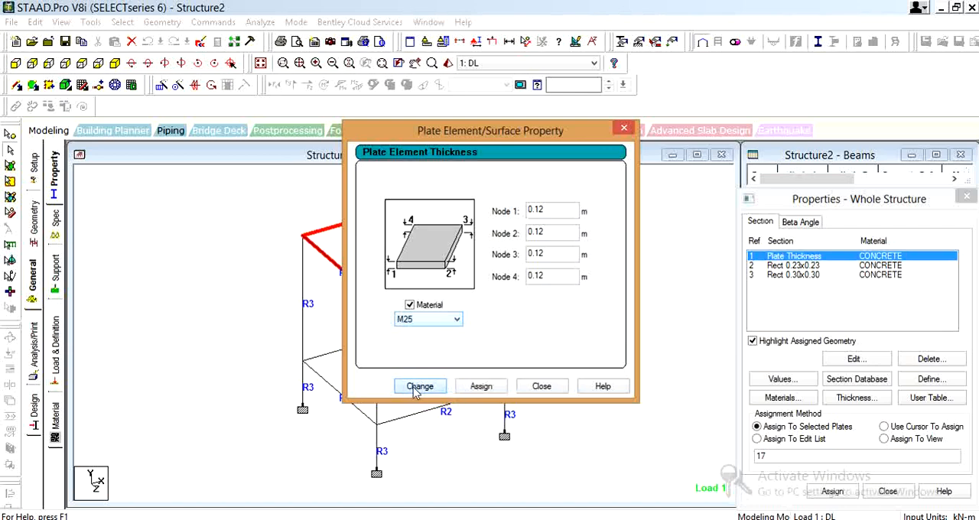
left_click(558, 391)
Change the material of the Rect 0.23x0.23 section to M25
left_click(895, 265)
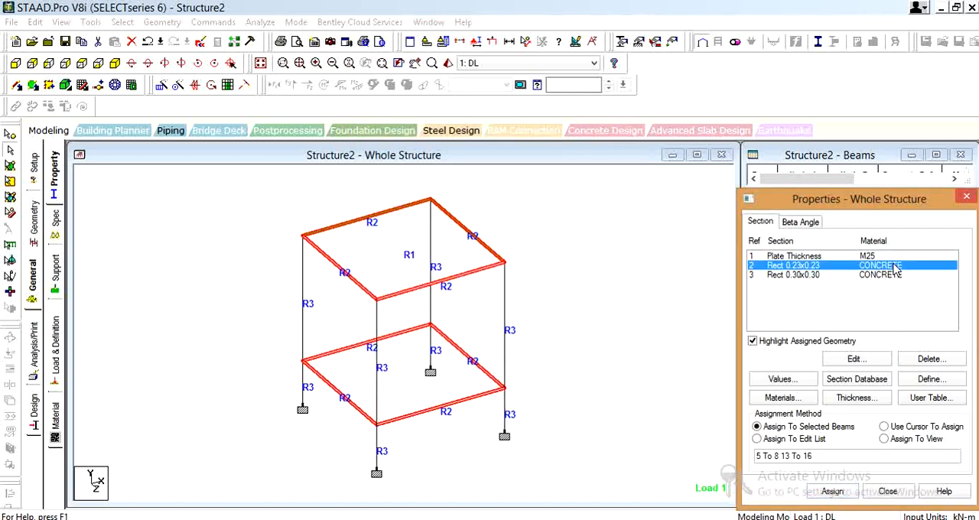
right_click(824, 267)
left_click(755, 262)
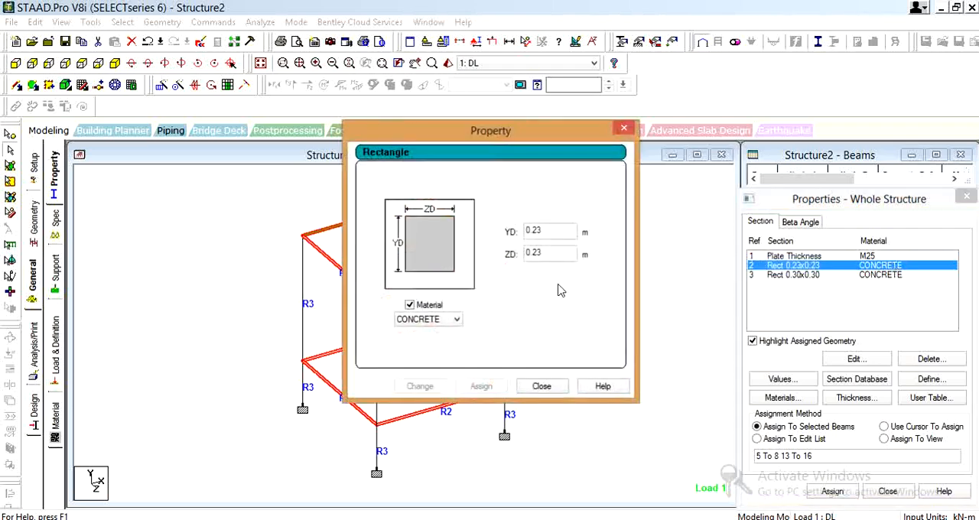
left_click(418, 320)
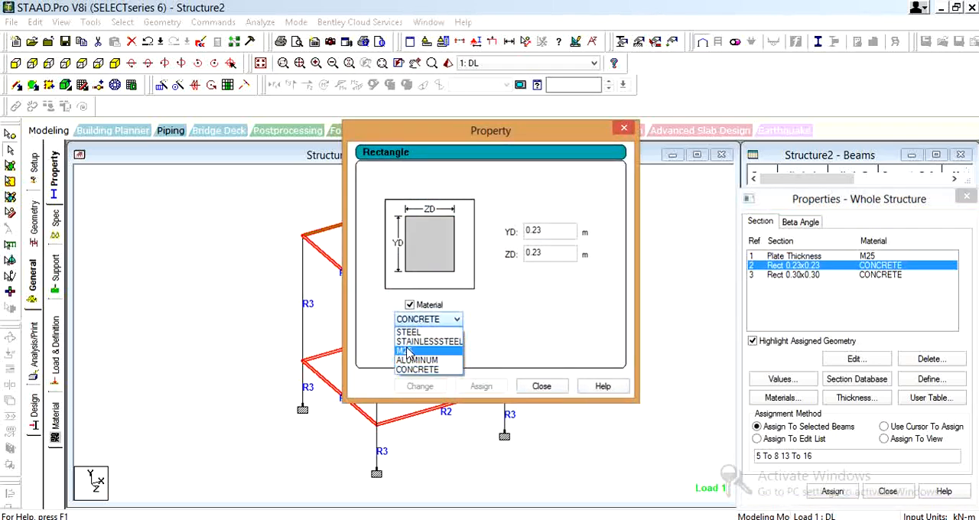
left_click(407, 351)
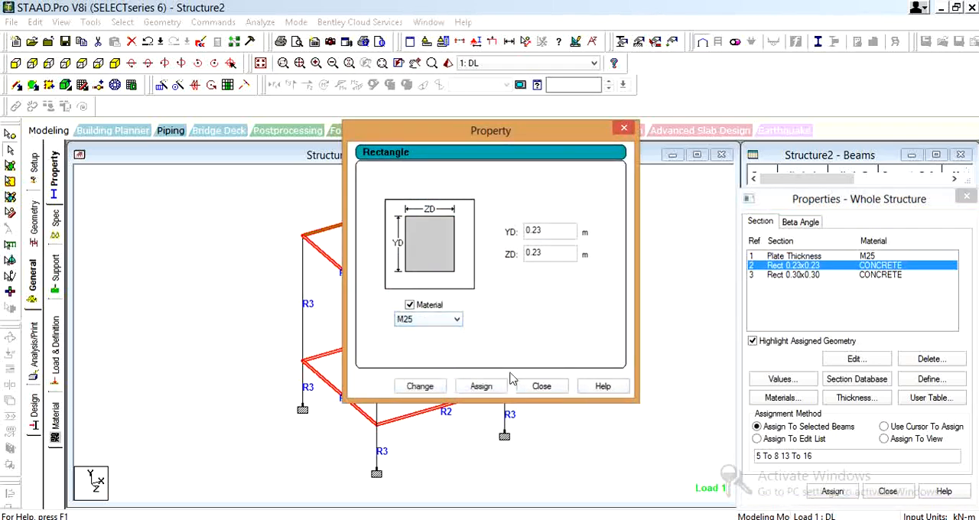
left_click(423, 387)
left_click(539, 387)
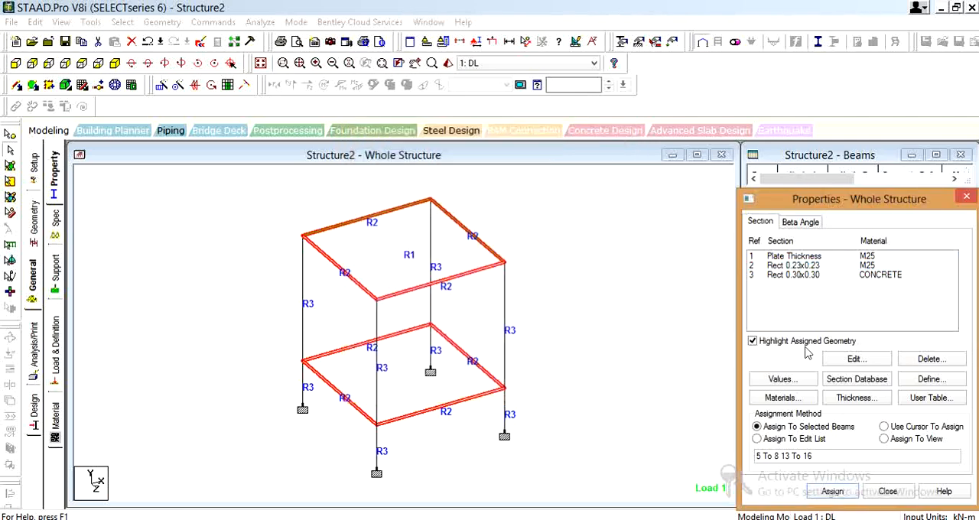
Change the material of the Rect 0.30x0.30 section to M25
left_click(880, 275)
left_click(856, 359)
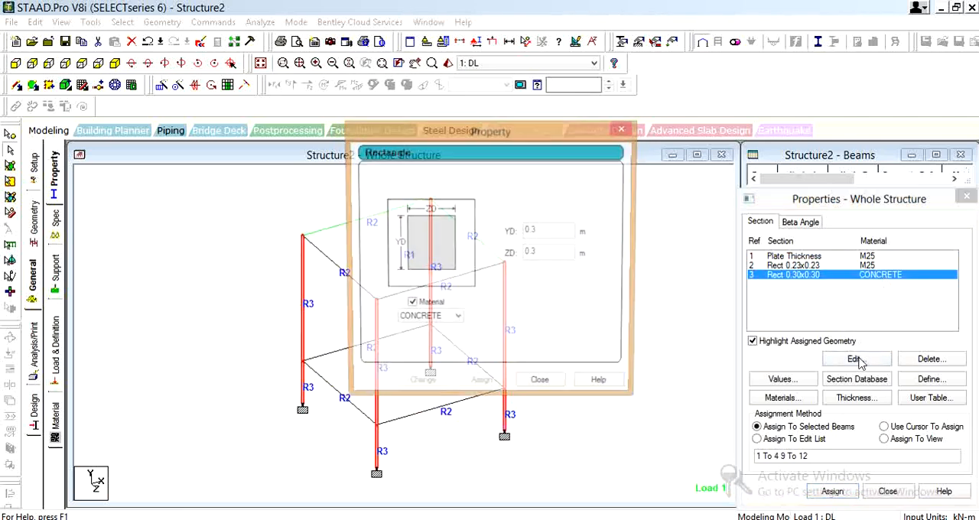
left_click(435, 320)
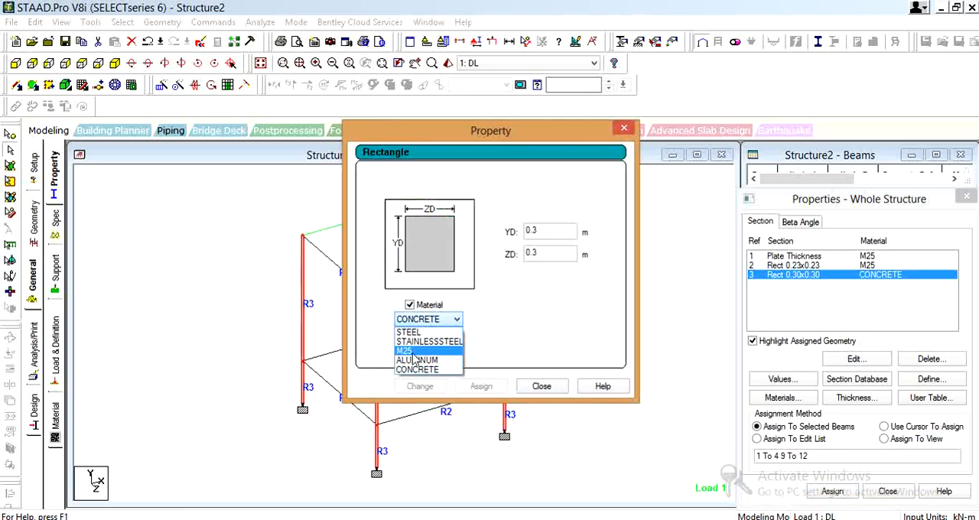
left_click(414, 354)
left_click(433, 390)
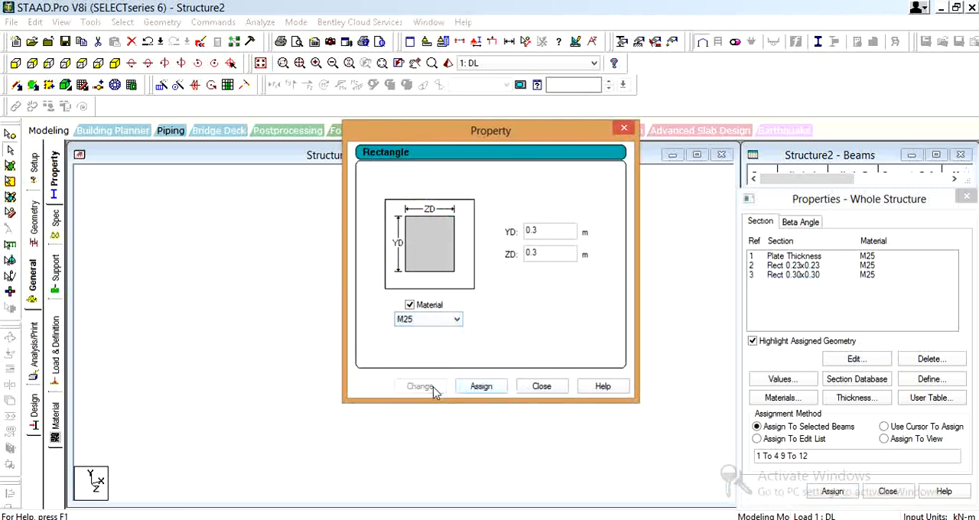
left_click(546, 390)
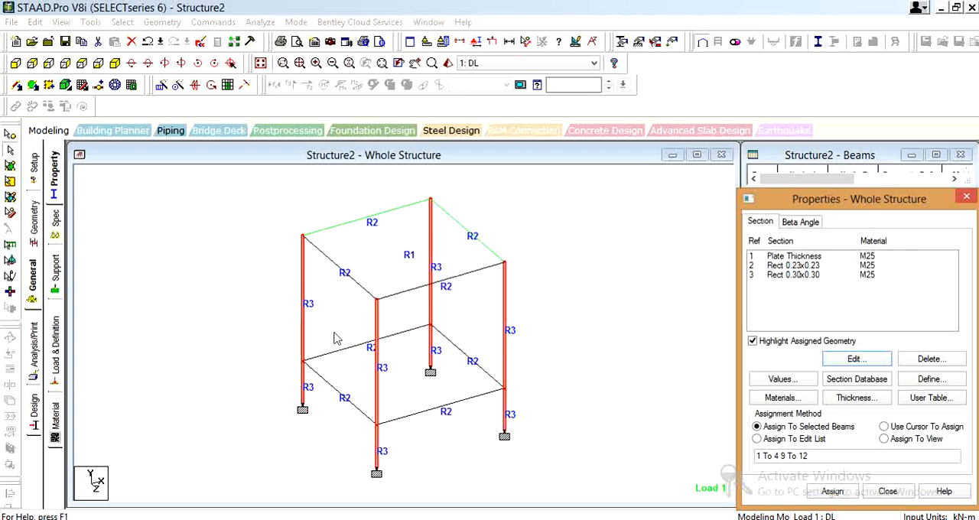
Show the structure in plan view and select all beams parallel to the Y axis
left_click(594, 312)
left_click(379, 392)
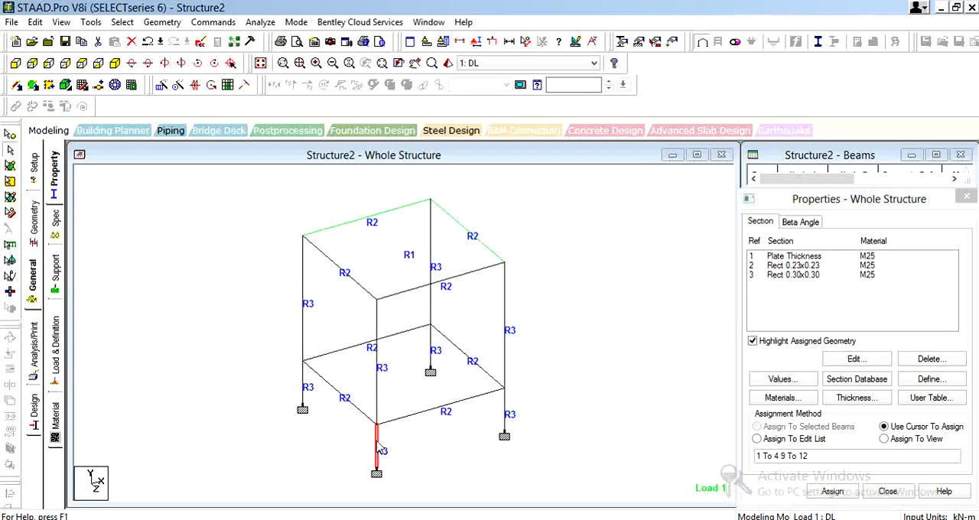
left_click(81, 64)
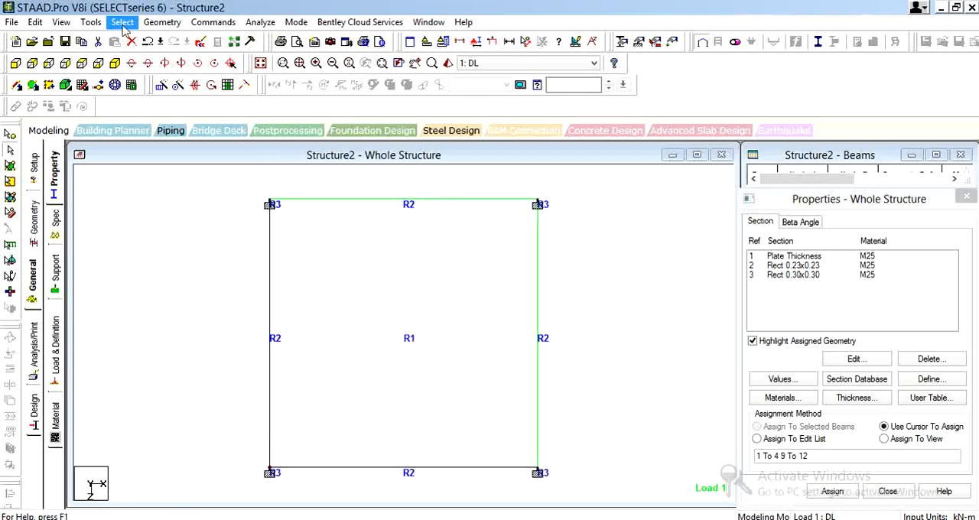
left_click(74, 25)
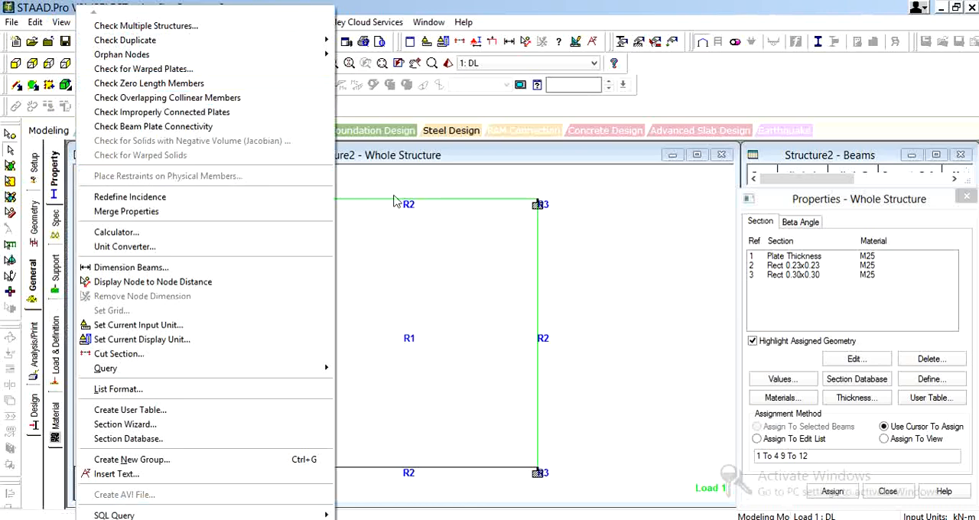
left_click(481, 258)
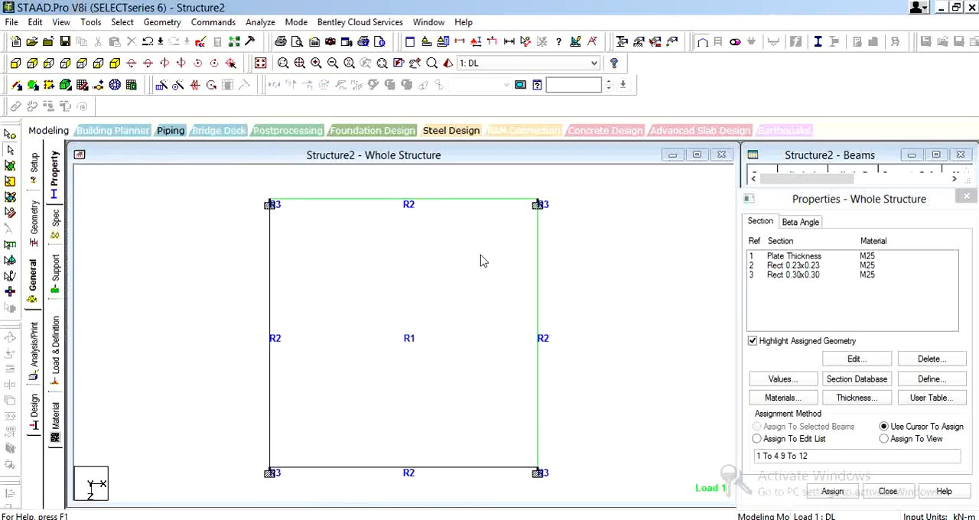
left_click(122, 22)
left_click(394, 308)
left_click(121, 23)
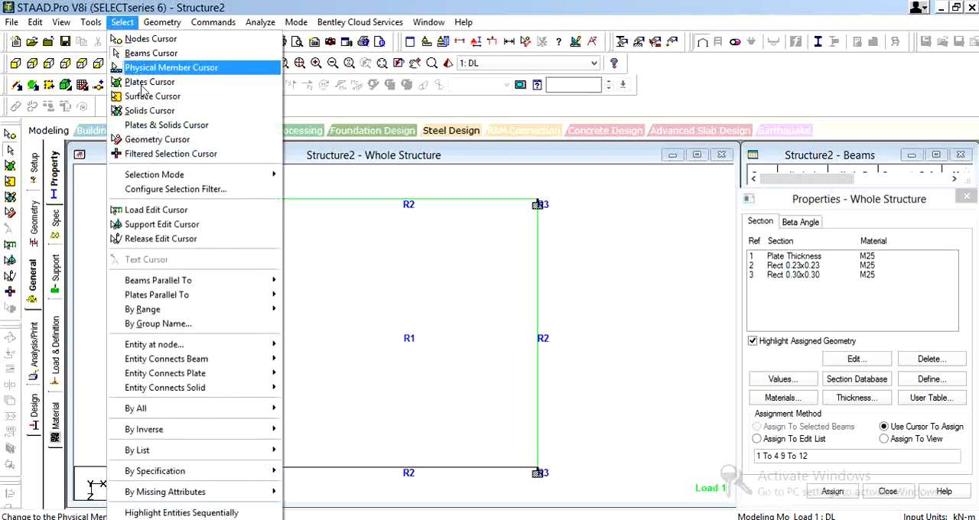
mouse_move(174, 298)
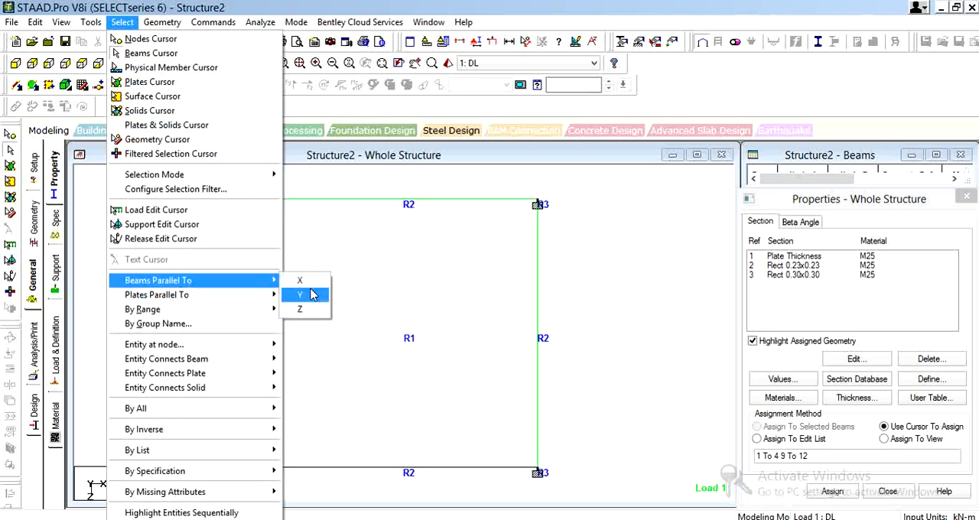
left_click(308, 294)
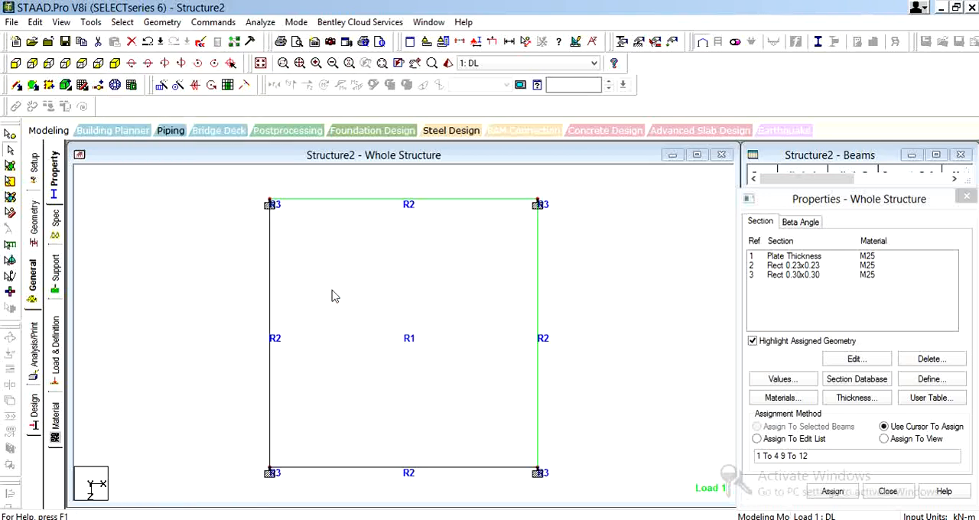
Display only the selected columns, check them in isometric view and return to the plan view
key("alt+v")
key("v")
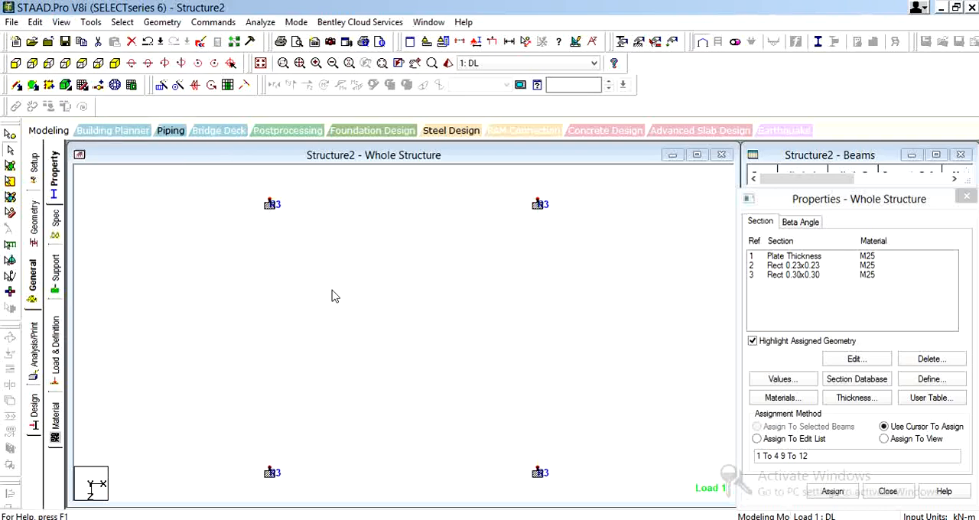
left_click(114, 64)
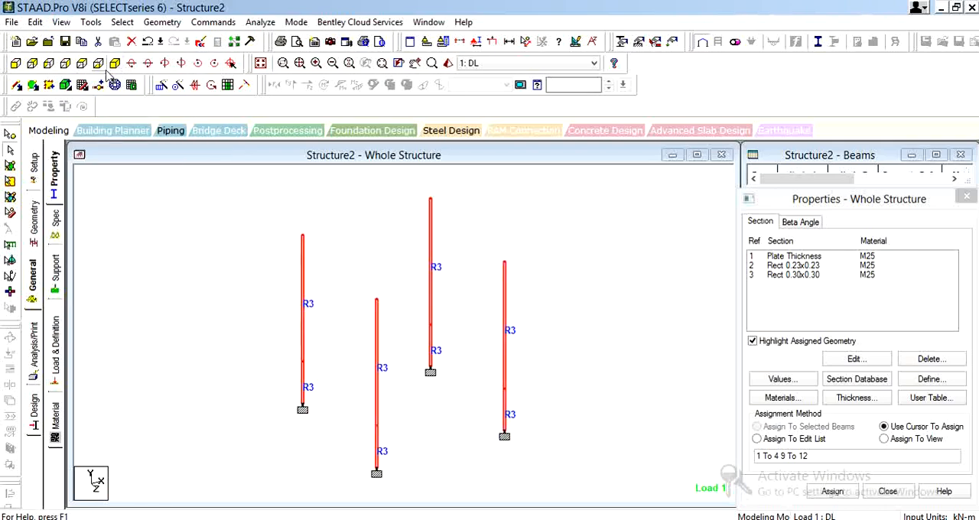
left_click(132, 63)
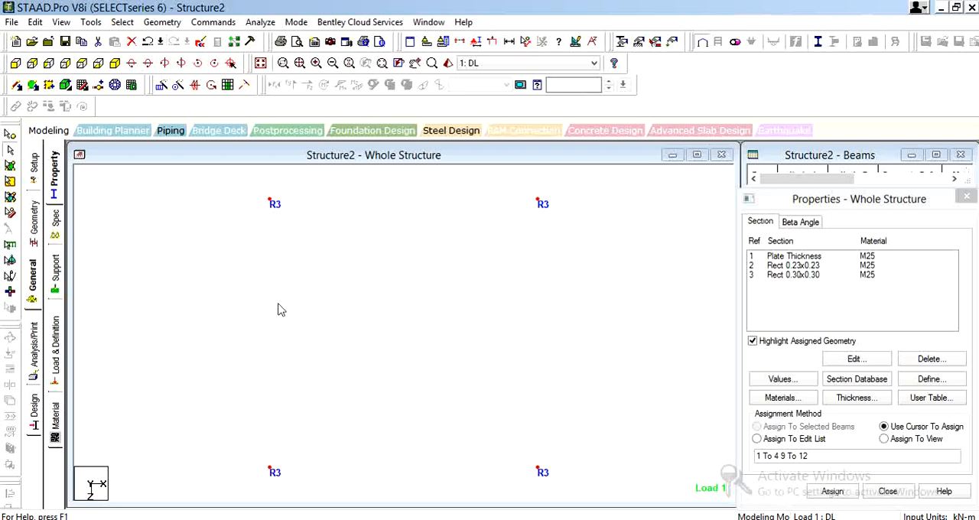
Set the structure diagram's 3D sections display to Sections Outline and apply it
right_click(281, 269)
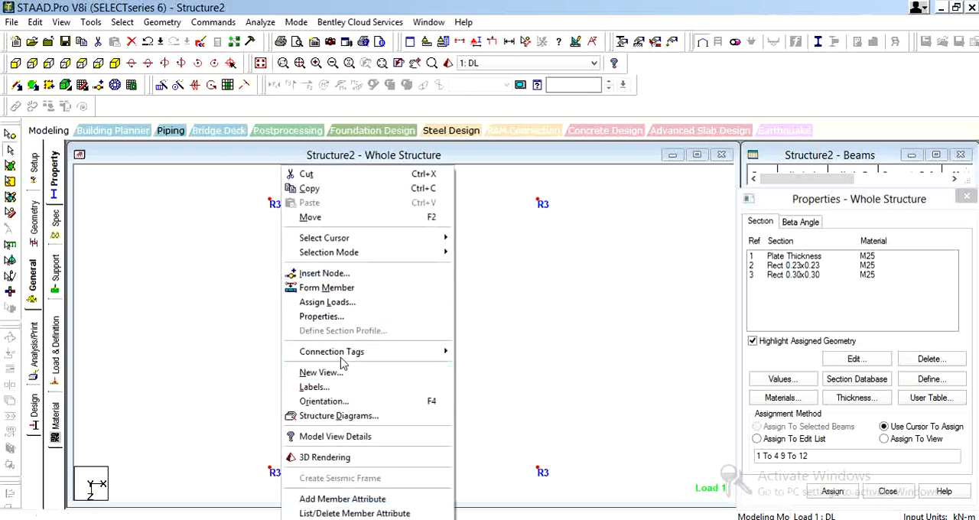
left_click(340, 416)
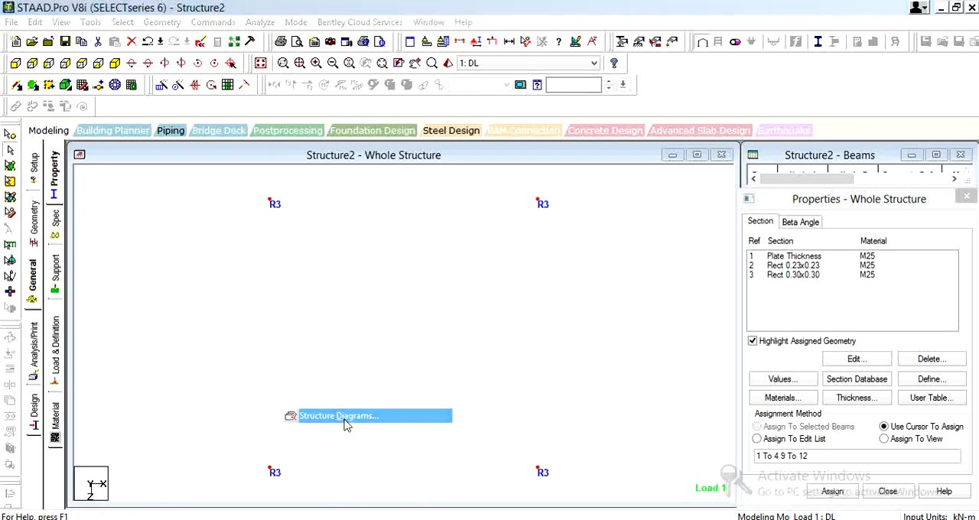
left_click(384, 153)
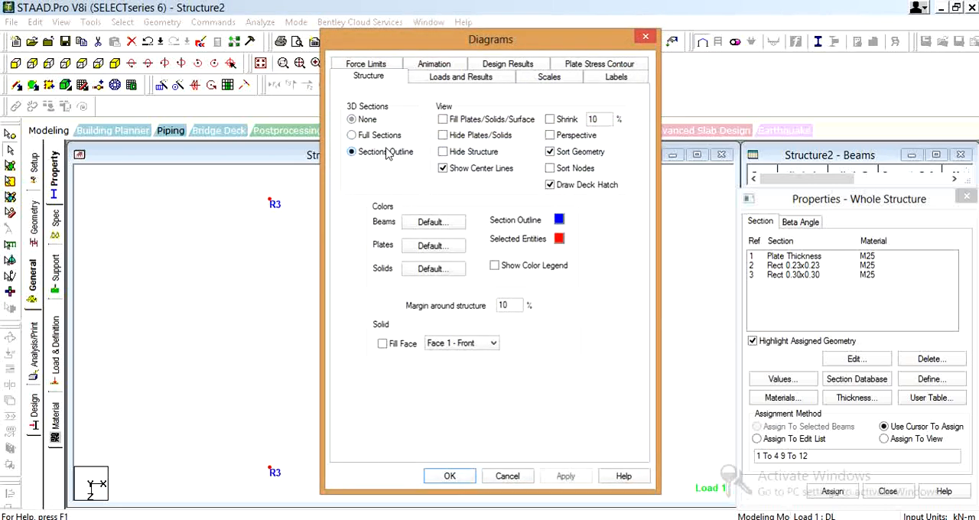
left_click(565, 477)
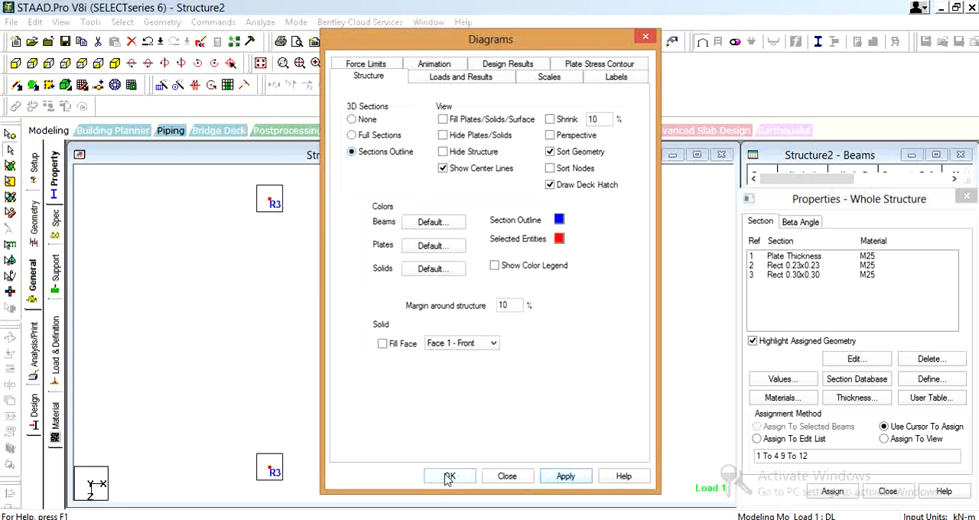
left_click(449, 476)
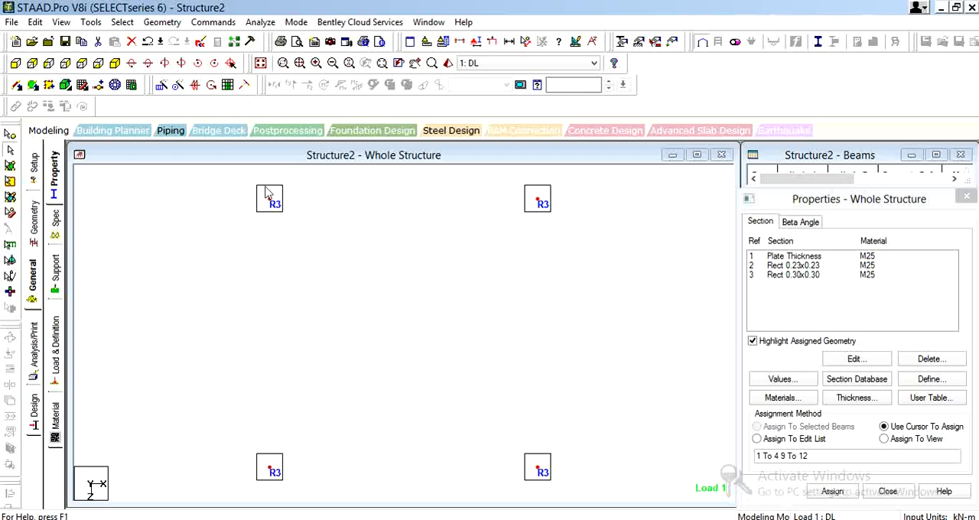
Create a beta angle of 80 degrees for rotating the column sections
left_click_drag(250, 182, 300, 243)
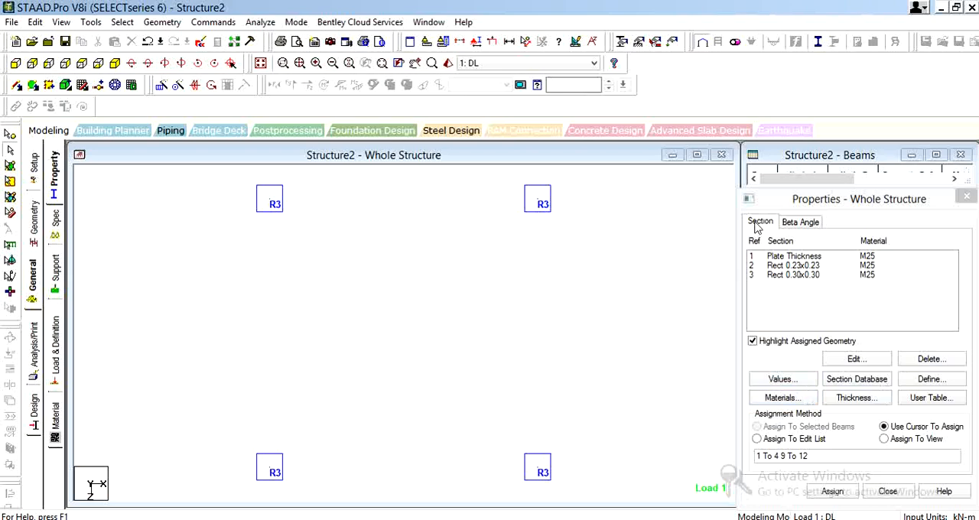
left_click(803, 223)
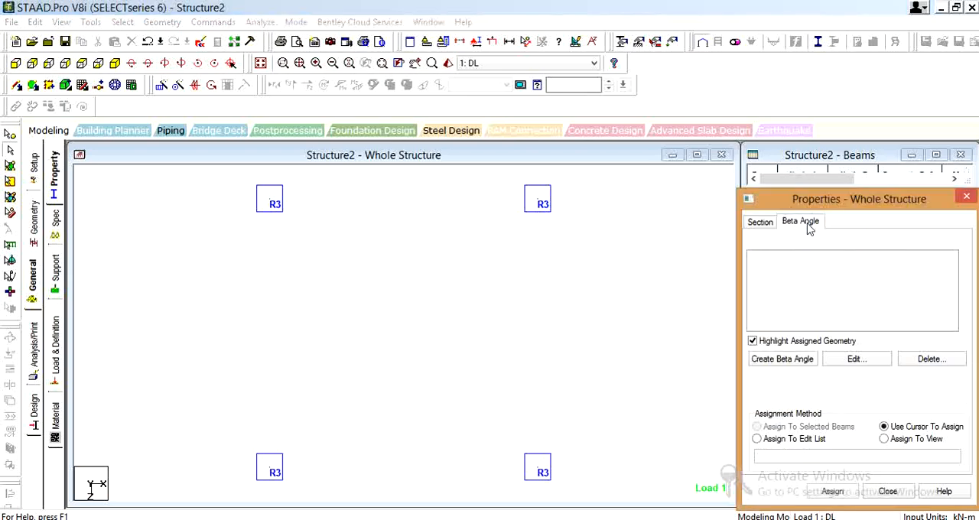
left_click(789, 365)
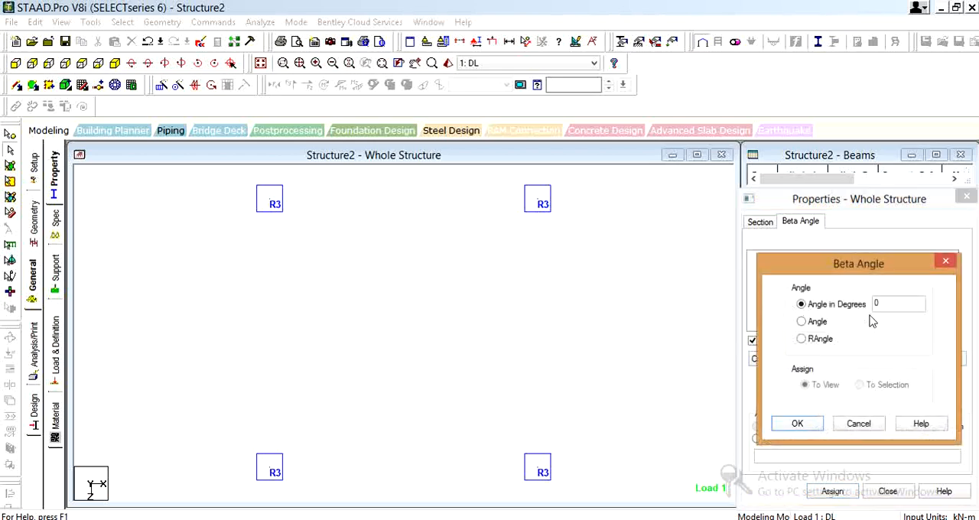
left_click_drag(893, 302, 858, 301)
left_click(816, 427)
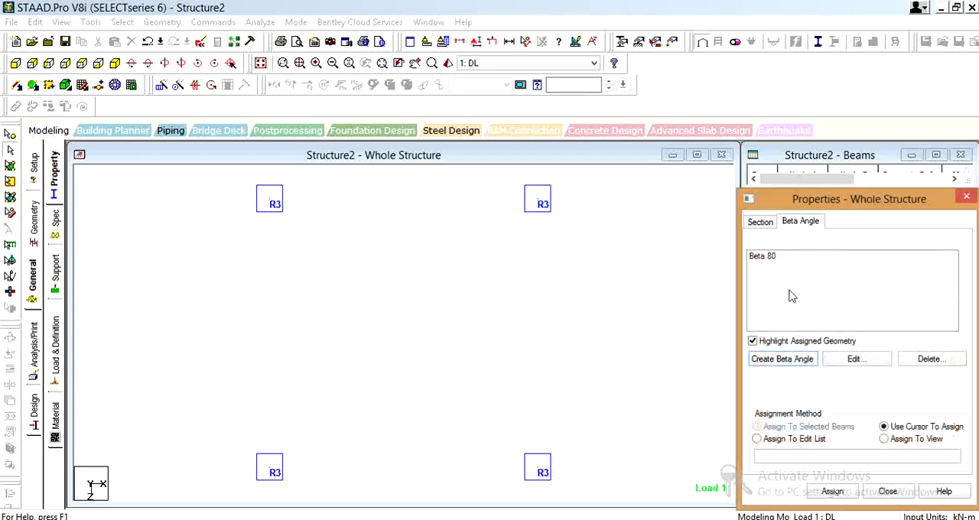
left_click(792, 365)
left_click(939, 264)
Assign the Beta 80 angle to all members of the two left-hand columns in the isometric view
left_click(116, 64)
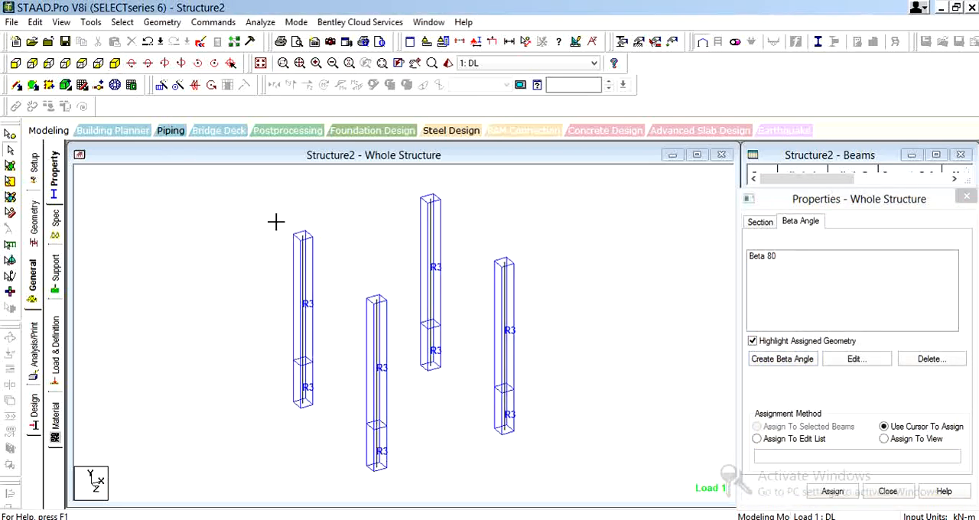
left_click_drag(267, 207, 395, 474)
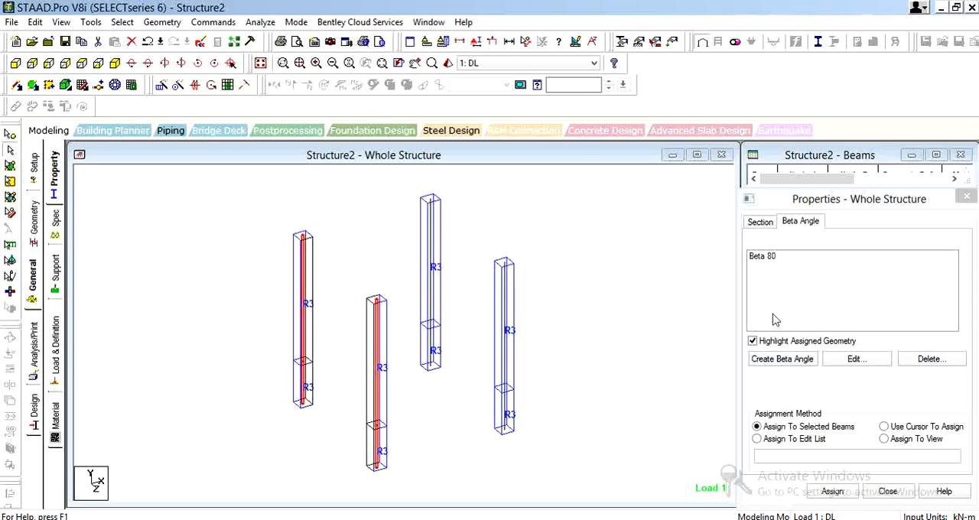
left_click(780, 360)
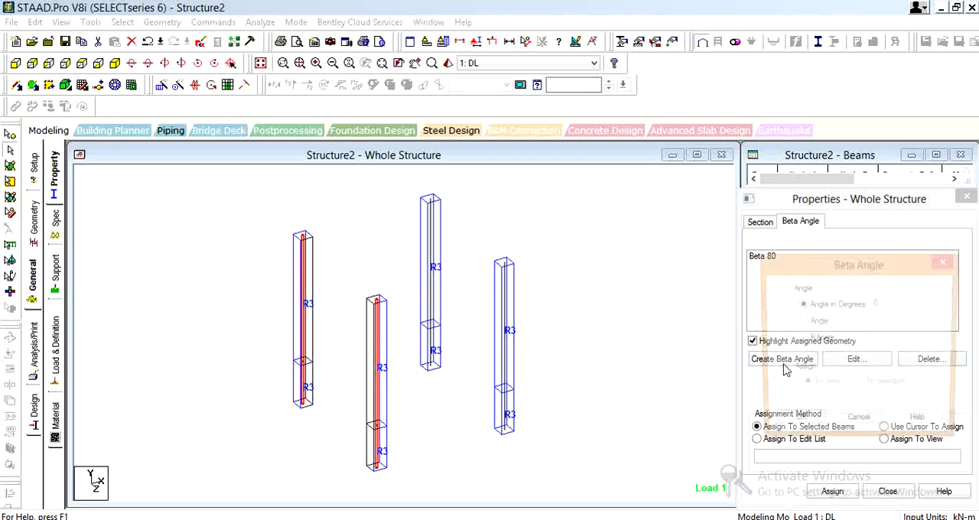
left_click(946, 264)
left_click(767, 261)
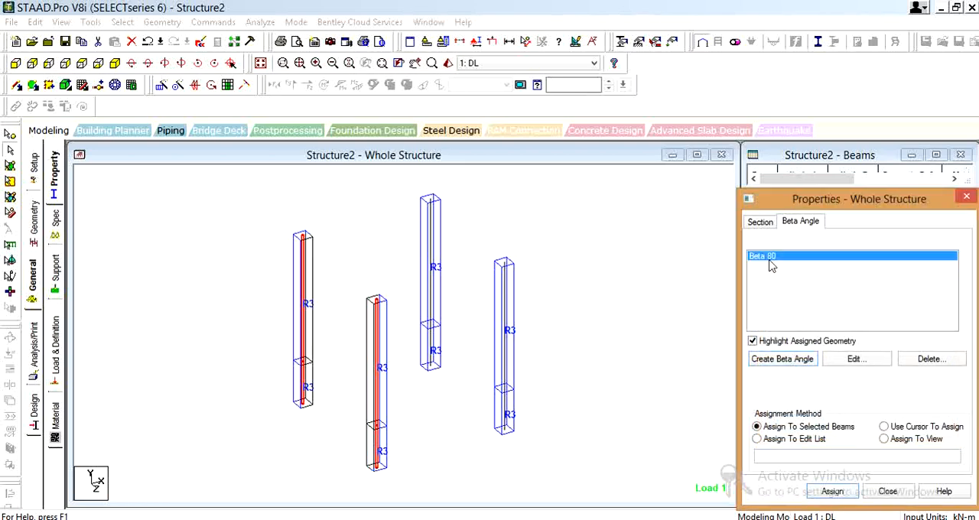
left_click_drag(264, 219, 396, 485)
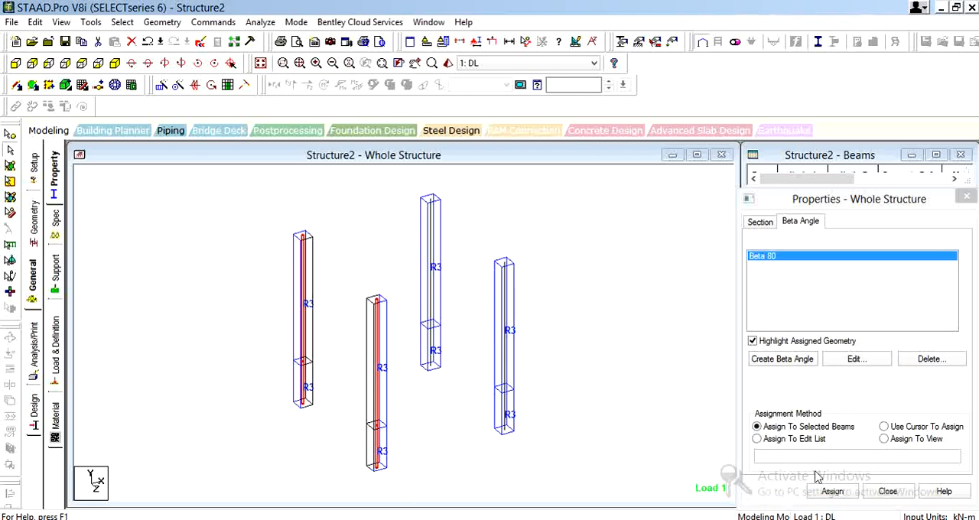
left_click(844, 493)
left_click(868, 385)
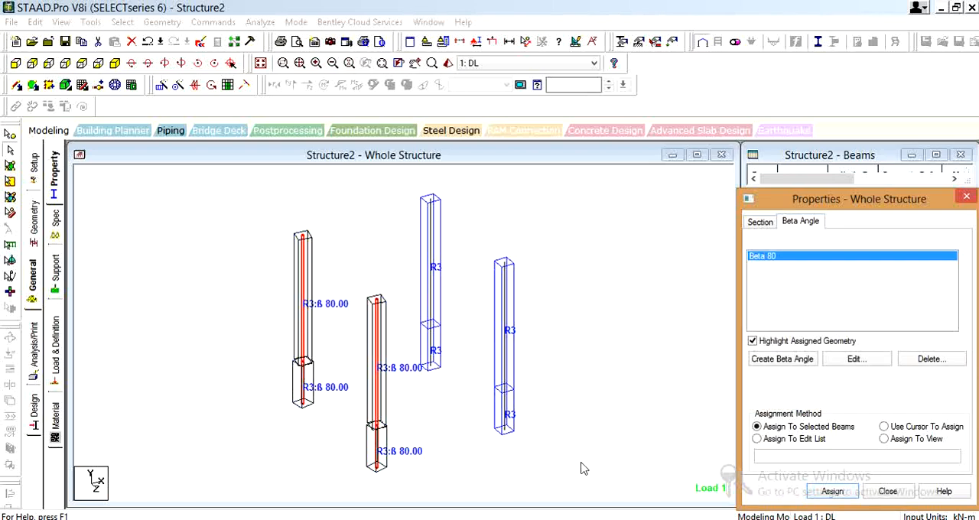
Check the start and end markers of the column members, hide them again and leave nothing selected
left_click(674, 339)
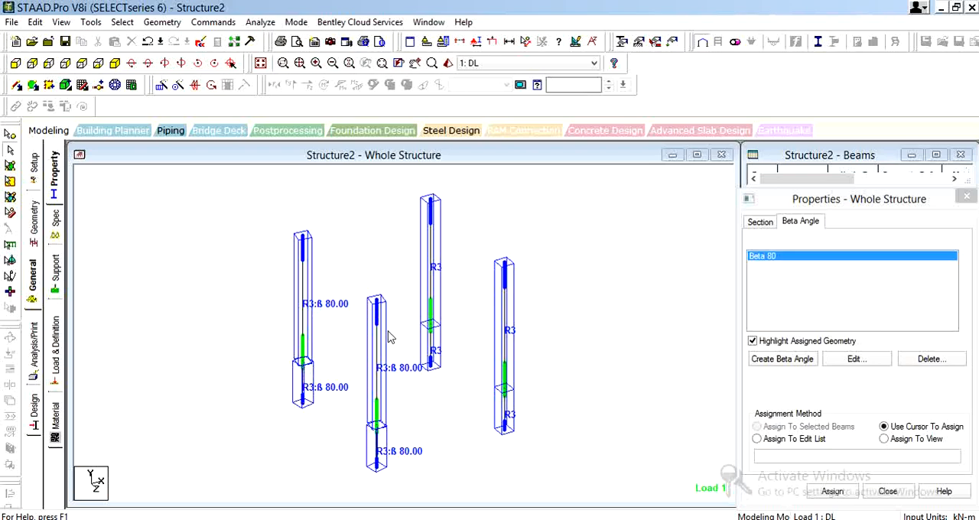
key("shift+e")
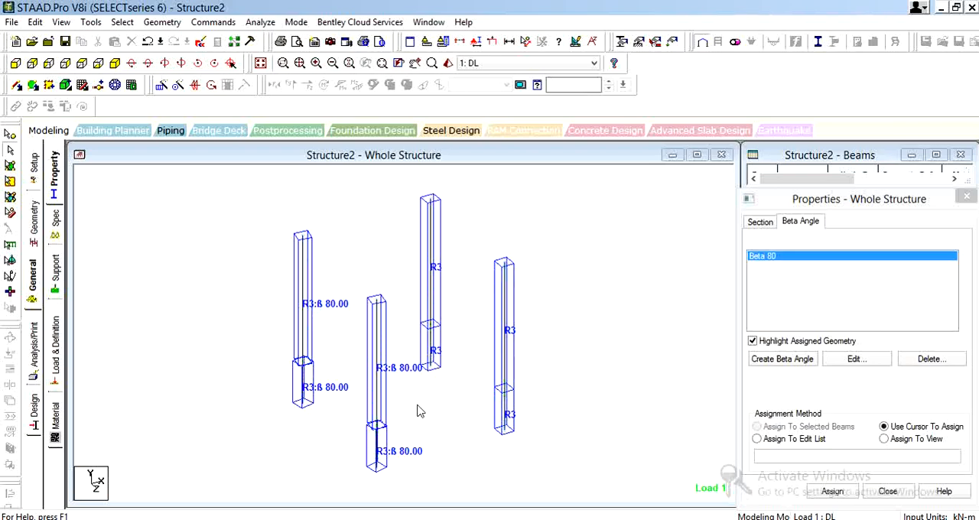
left_click_drag(263, 223, 395, 485)
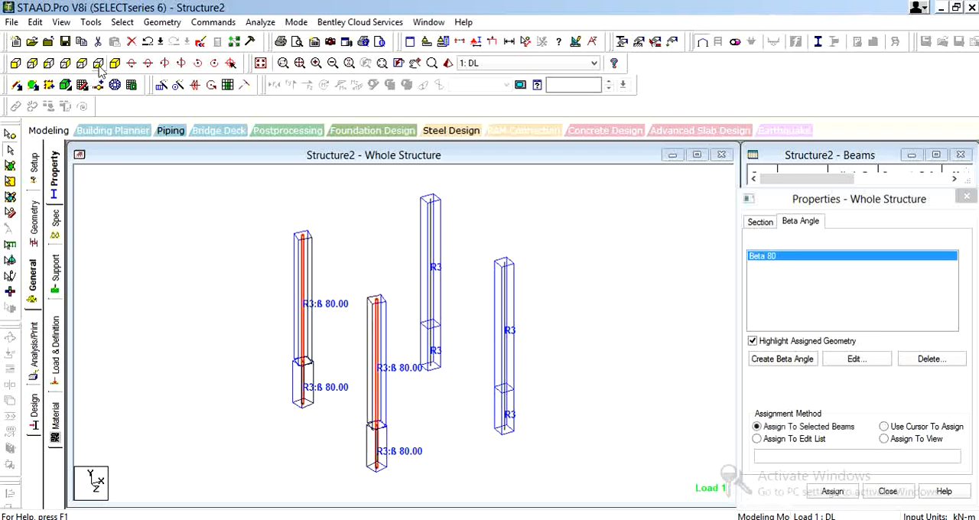
left_click(228, 228)
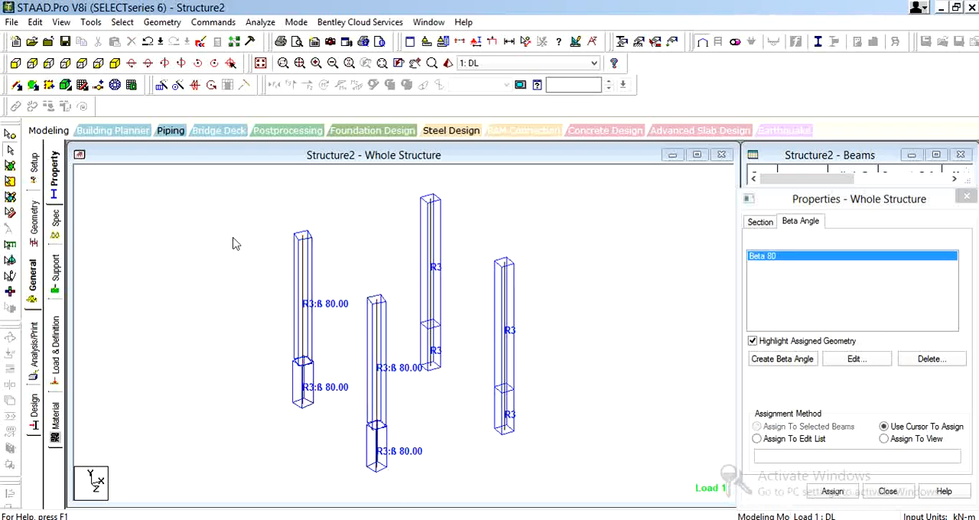
Switch the incidence of the upper members of the two left-hand columns with Redefine Incidence and display the beam ends
left_click_drag(292, 228, 389, 359)
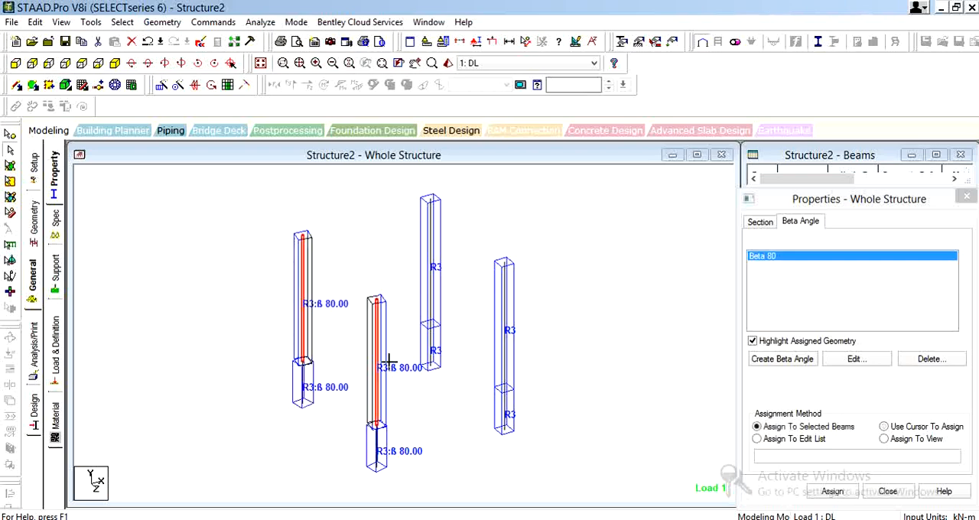
left_click(122, 21)
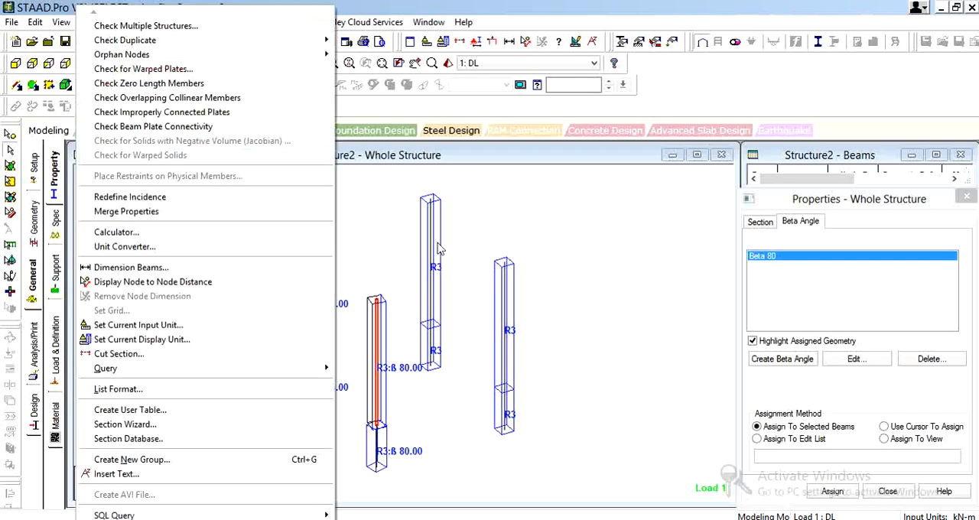
left_click(369, 209)
left_click(122, 21)
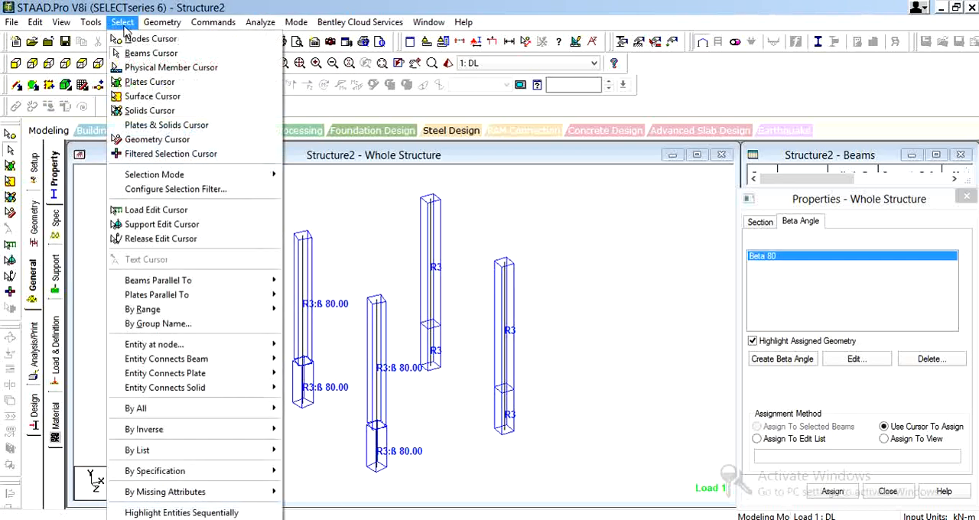
left_click(298, 222)
left_click_drag(362, 370, 385, 404)
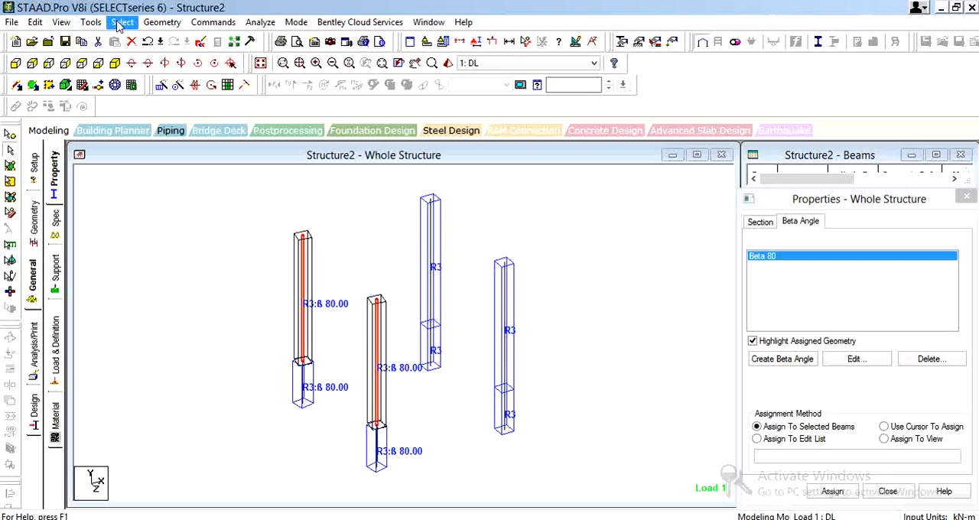
left_click(61, 22)
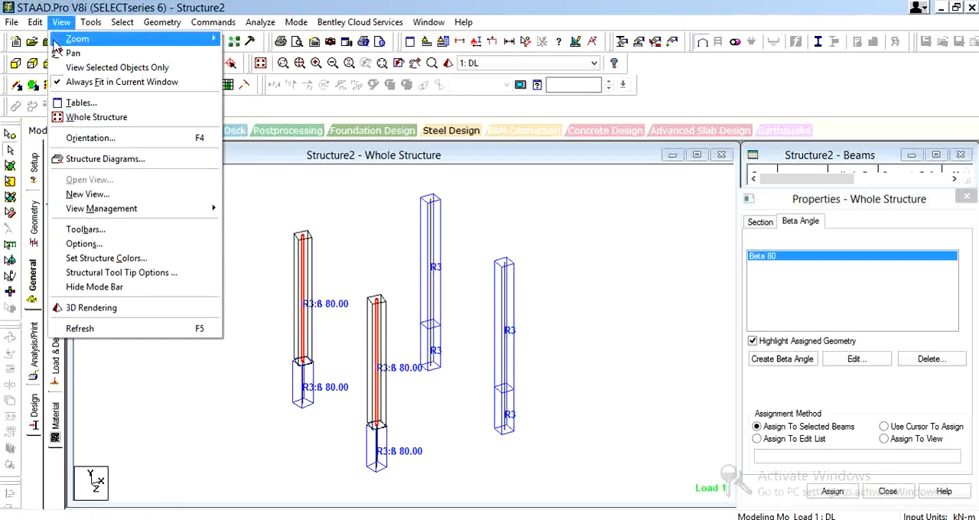
mouse_move(90, 23)
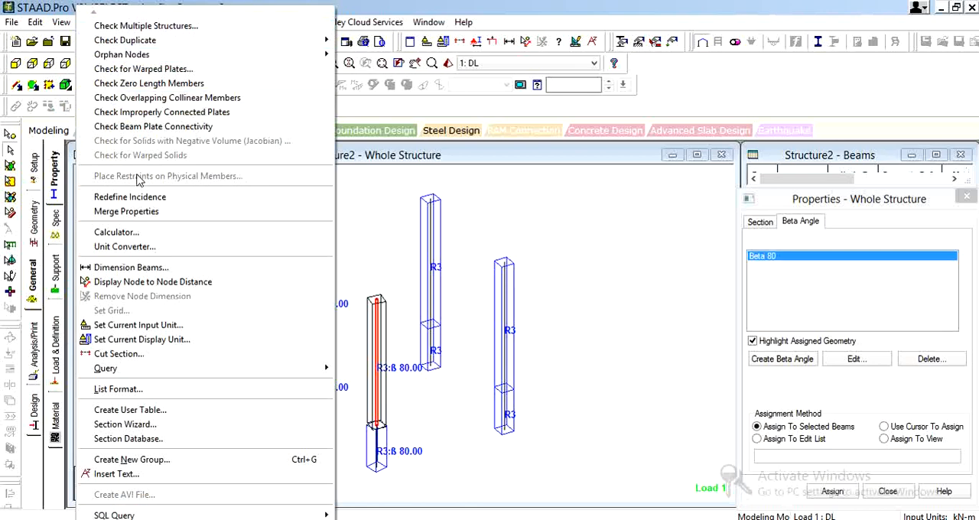
left_click(147, 201)
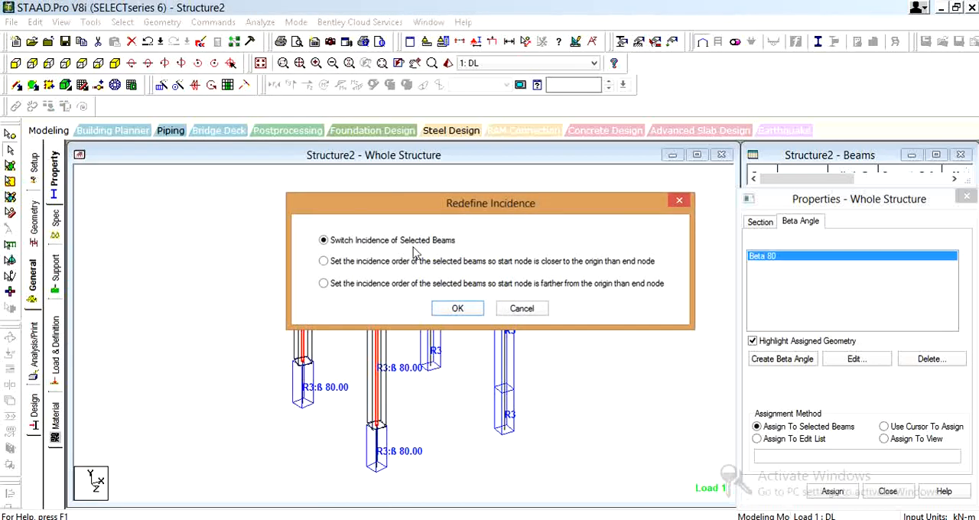
left_click(456, 312)
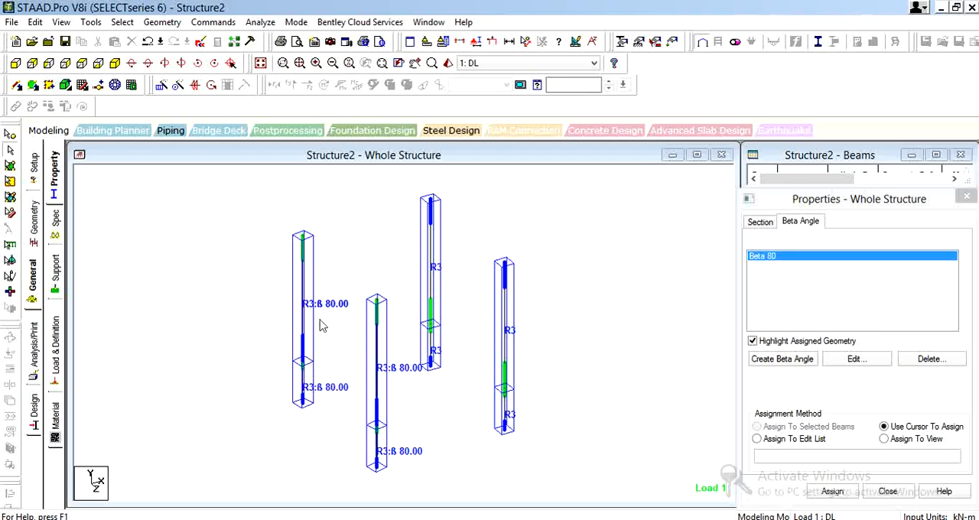
Select the upper members of the two left-hand columns and create a beta angle of 0 degrees
left_click_drag(252, 198, 398, 450)
left_click(449, 401)
left_click(377, 384)
left_click(311, 325)
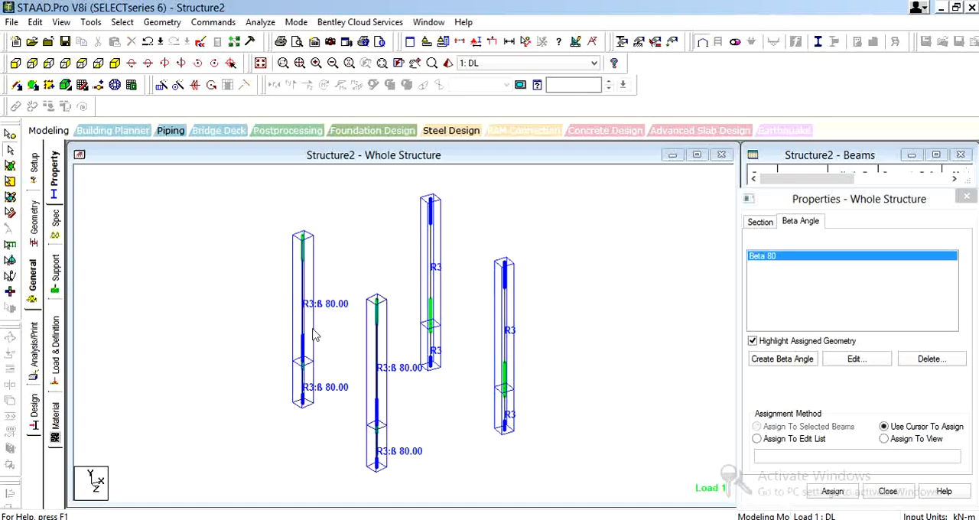
left_click(304, 342)
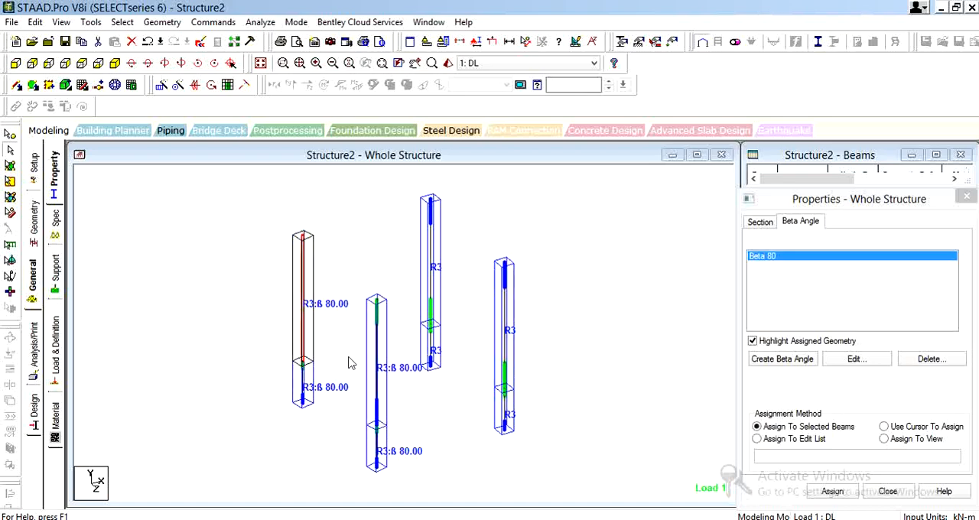
left_click(378, 370, "ctrl")
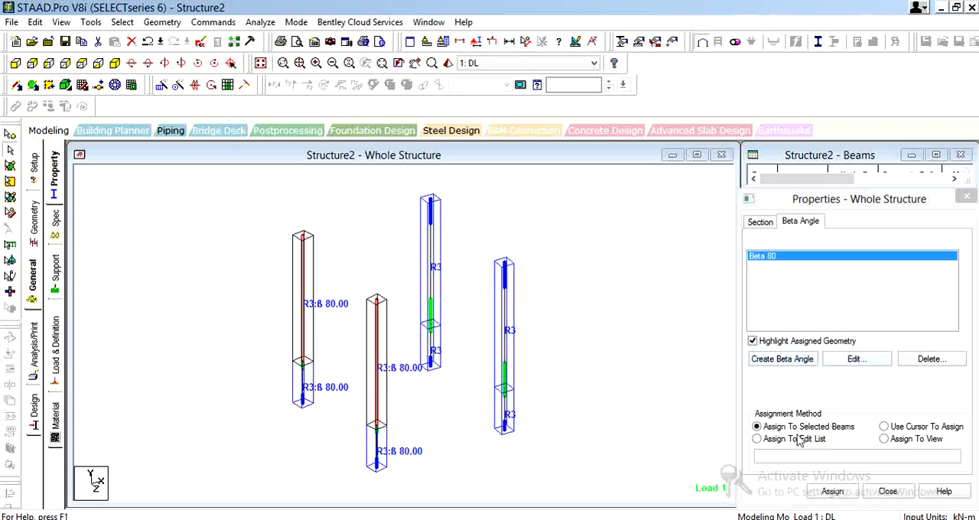
left_click(782, 359)
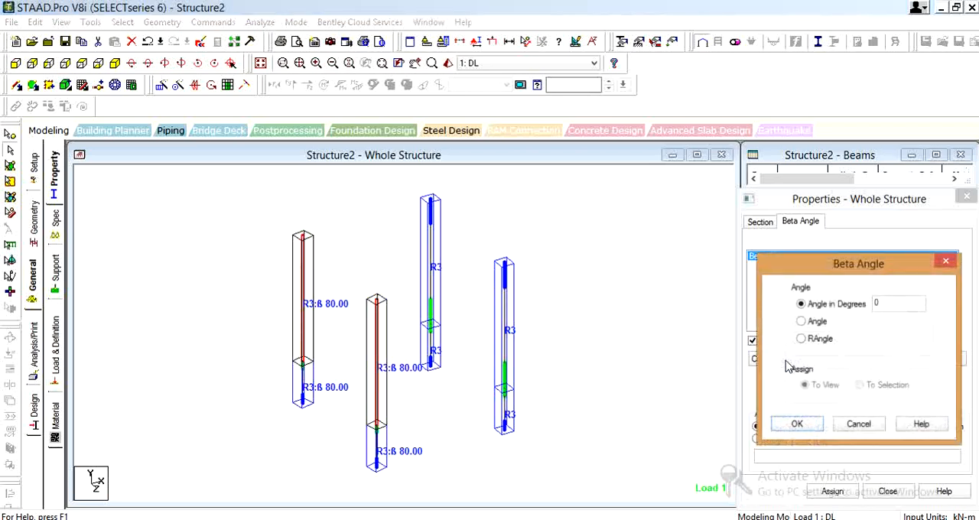
left_click(798, 424)
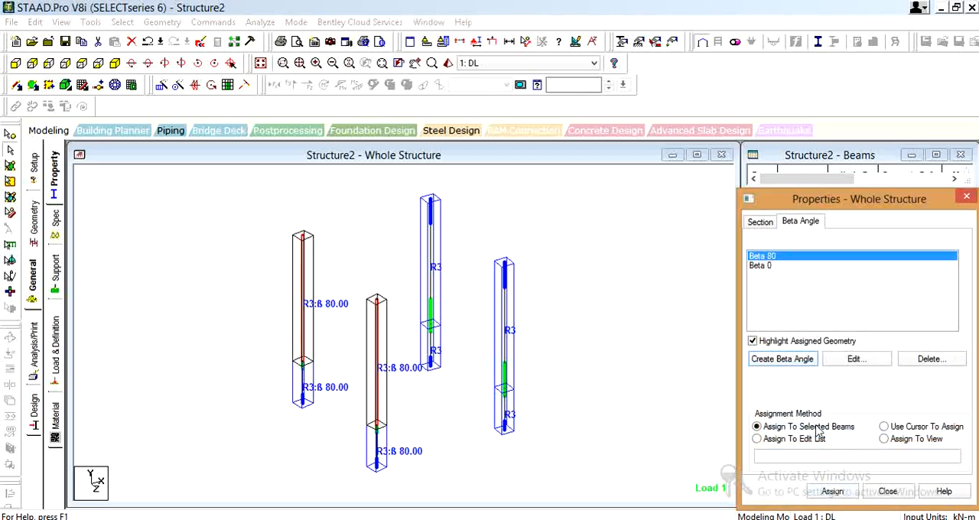
Assign the Beta 0 angle to the upper members of the two left-hand columns
left_click(759, 266)
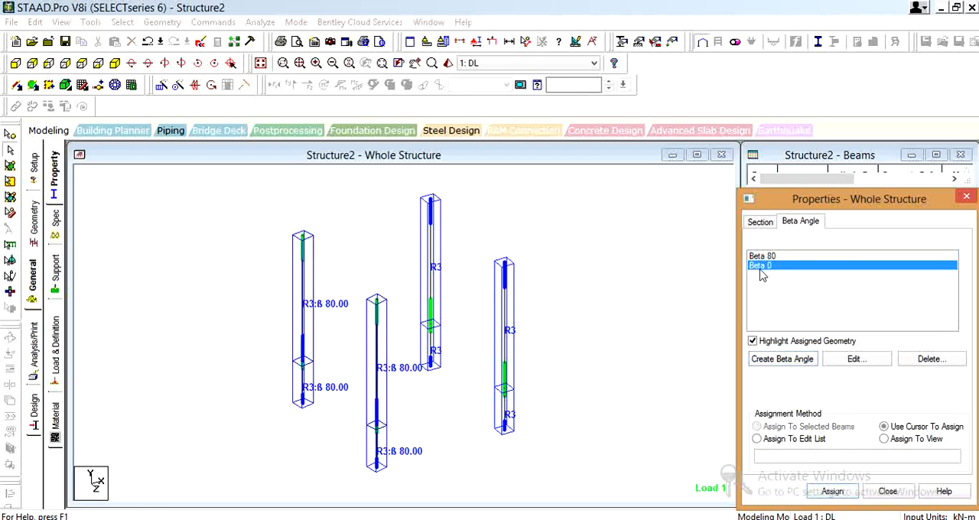
left_click(309, 290)
left_click_drag(291, 249, 390, 360)
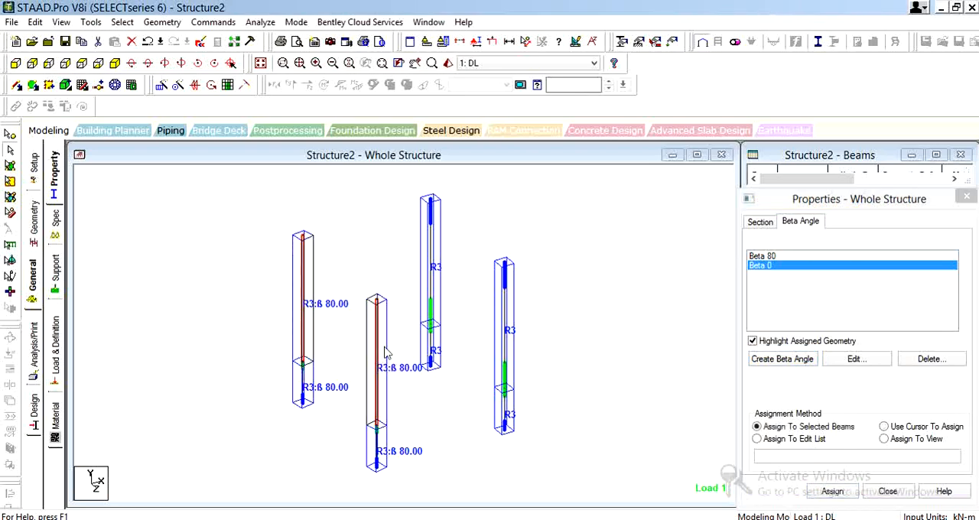
left_click(834, 492)
left_click(886, 388)
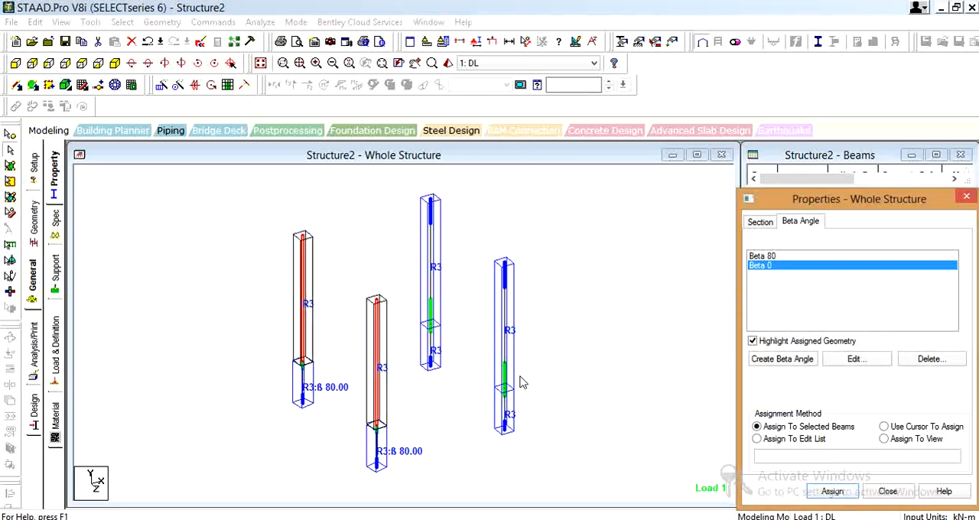
left_click(549, 329)
Let Auto Save proceed and save the modified structure under its existing file
left_click_drag(281, 219, 398, 369)
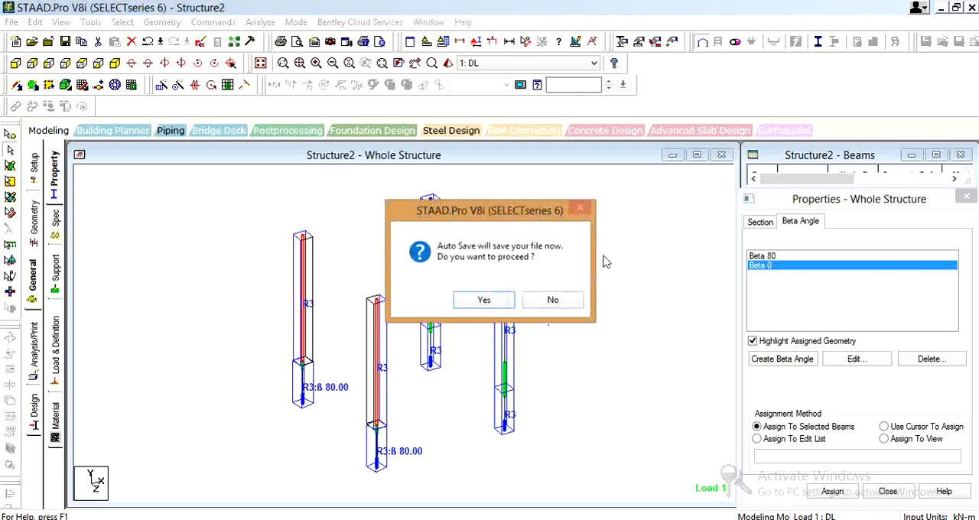
left_click(484, 299)
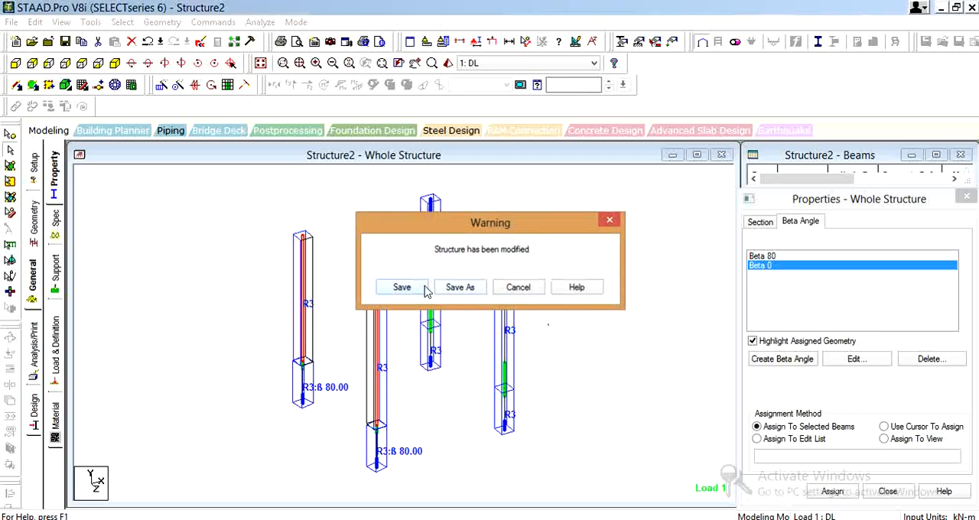
left_click(413, 287)
Assign the Beta 80 angle to the lower members of the two left-hand columns
left_click(798, 257)
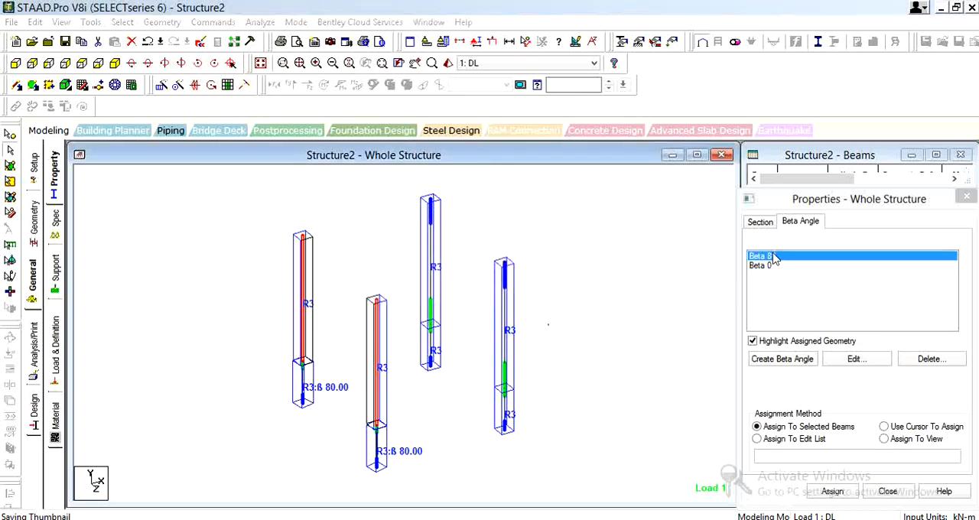
left_click(832, 491)
left_click(864, 388)
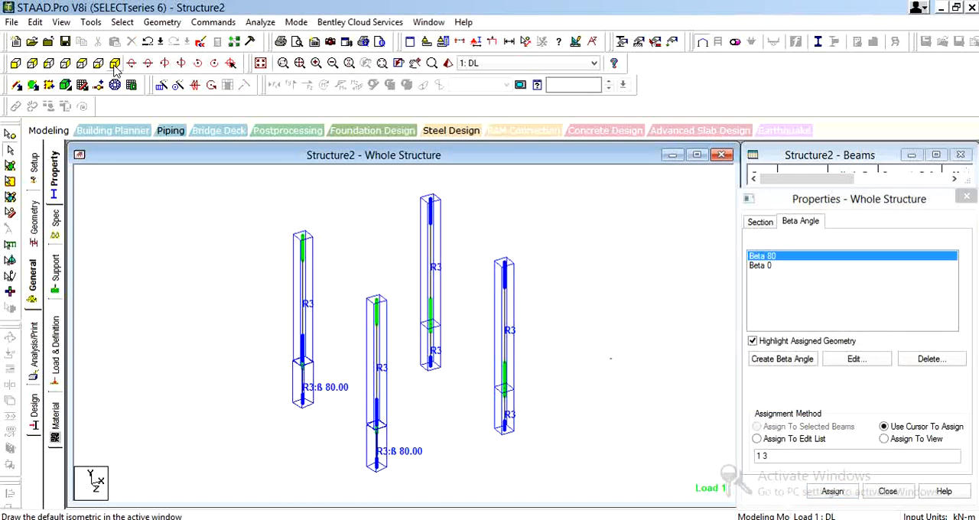
Examine the column rotation in plan view and in the 3D rendered view, and close the rendering
left_click(82, 64)
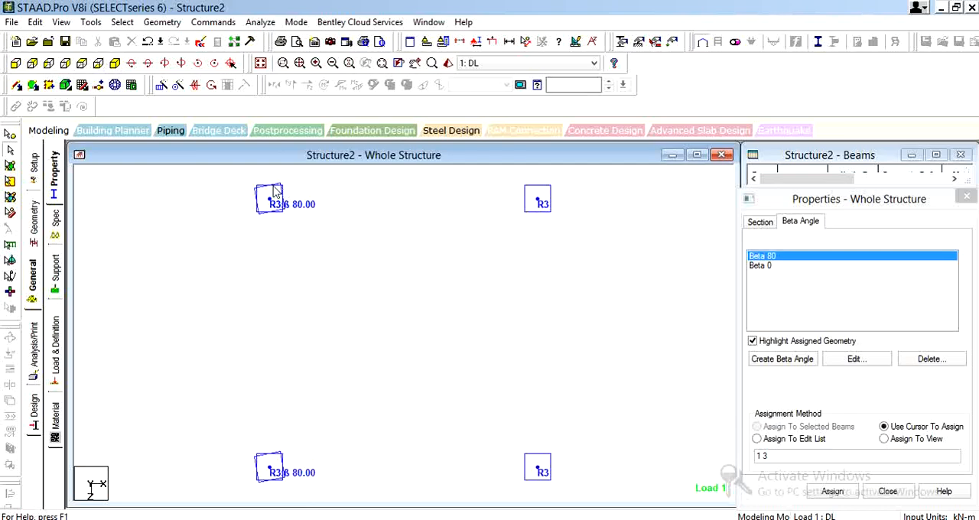
left_click(449, 63)
left_click_drag(561, 337, 667, 331)
left_click_drag(574, 297, 648, 276)
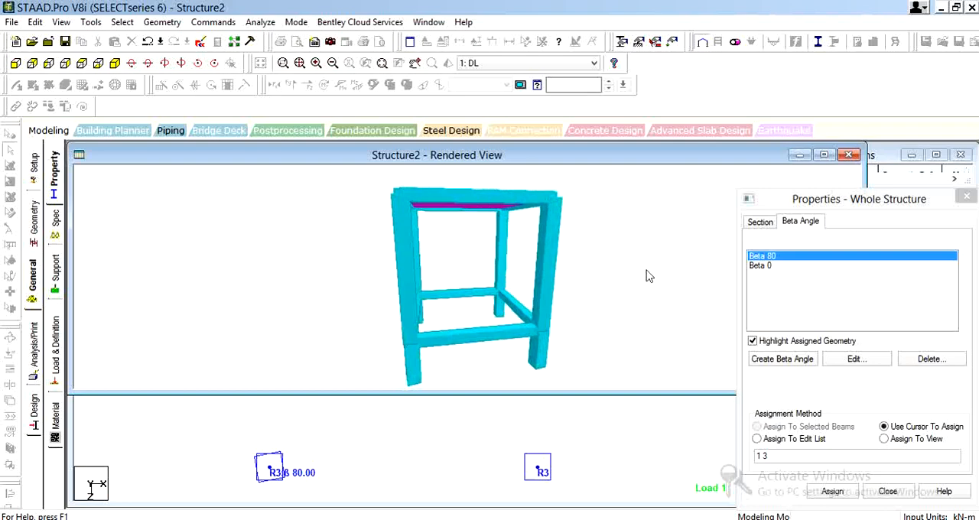
left_click(849, 154)
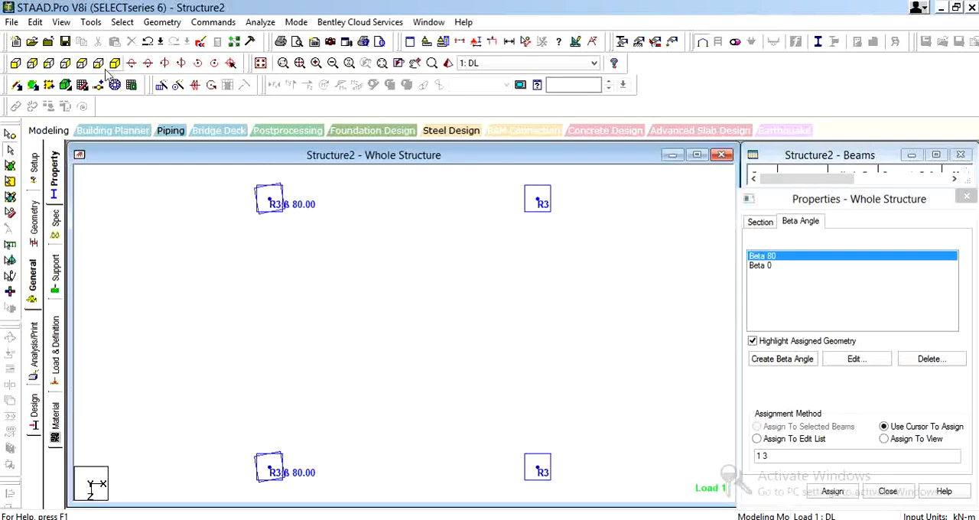
Select the two left-hand columns and create a new beta angle of 80 degrees
left_click_drag(235, 210, 316, 491)
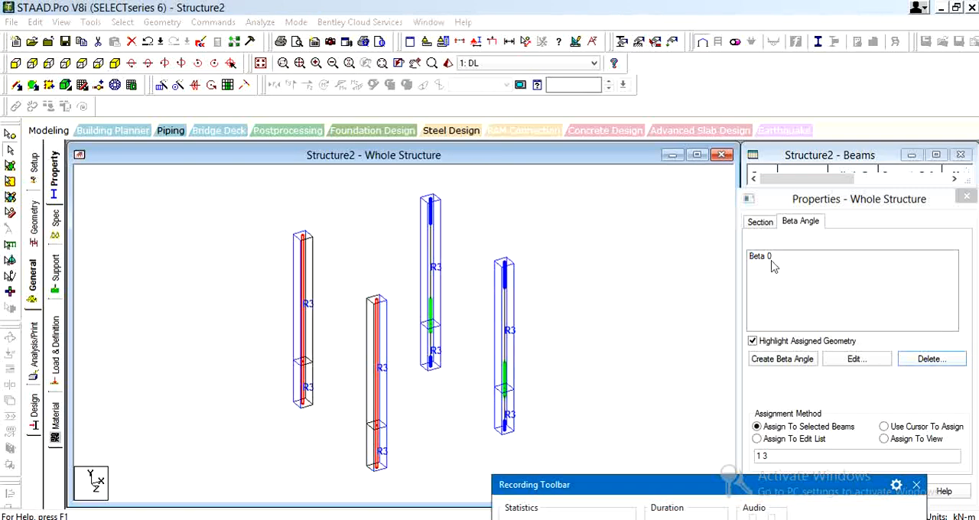
left_click(788, 364)
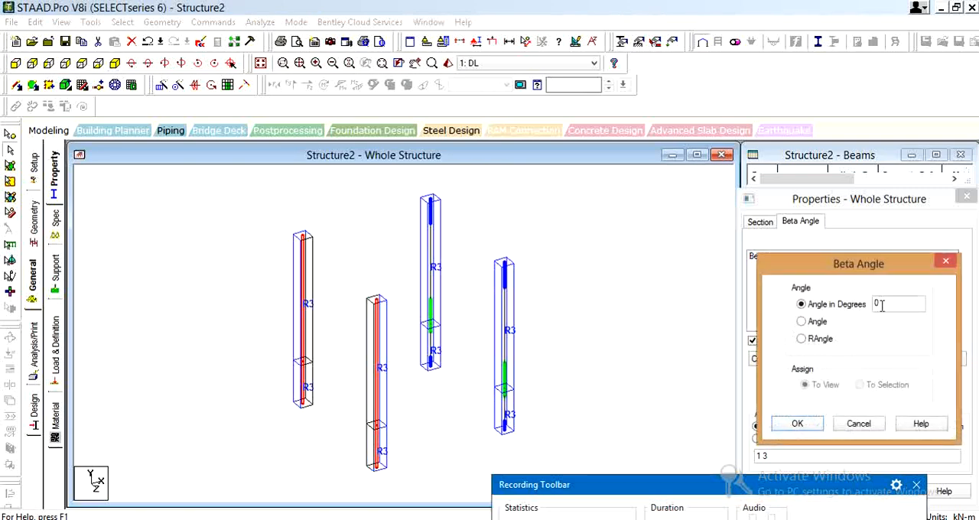
left_click_drag(881, 305, 875, 303)
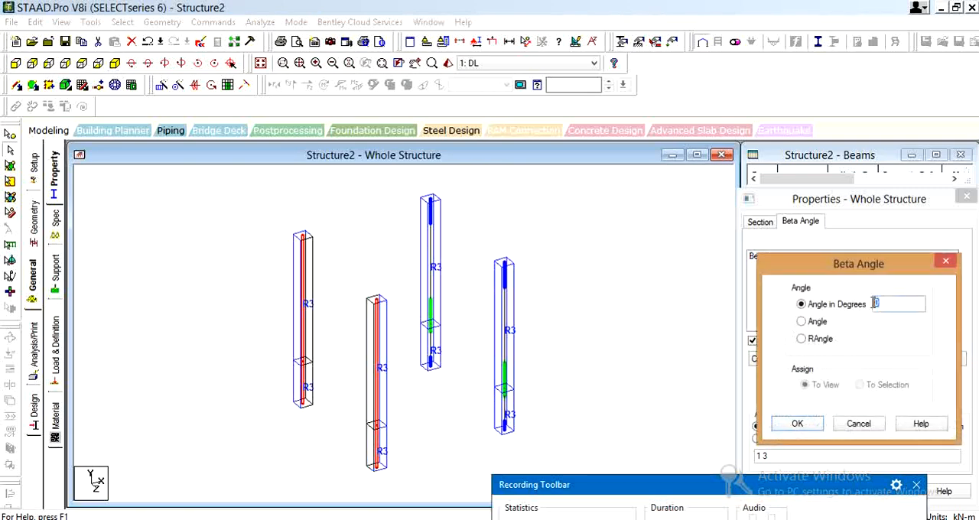
left_click(797, 423)
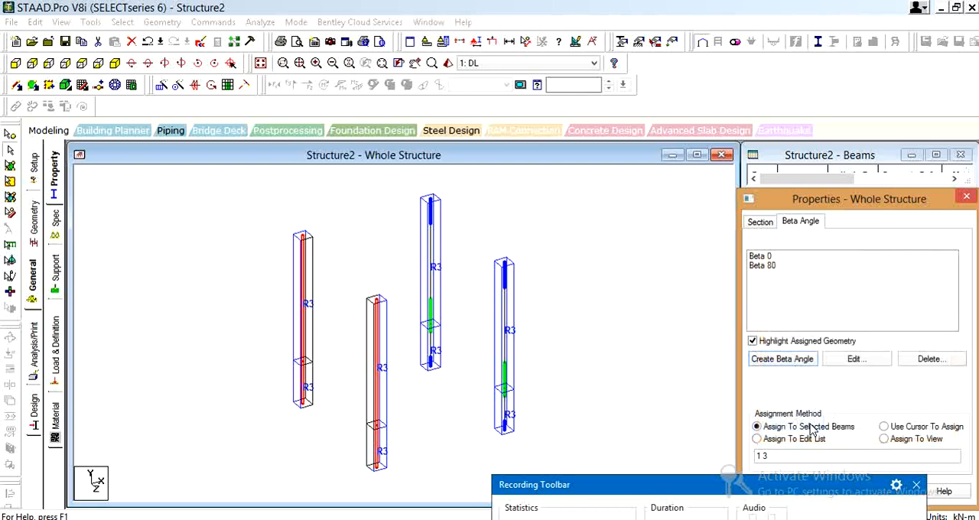
Assign the Beta 80 angle to all members of the two left-hand columns and check their rotation in plan view
left_click(772, 266)
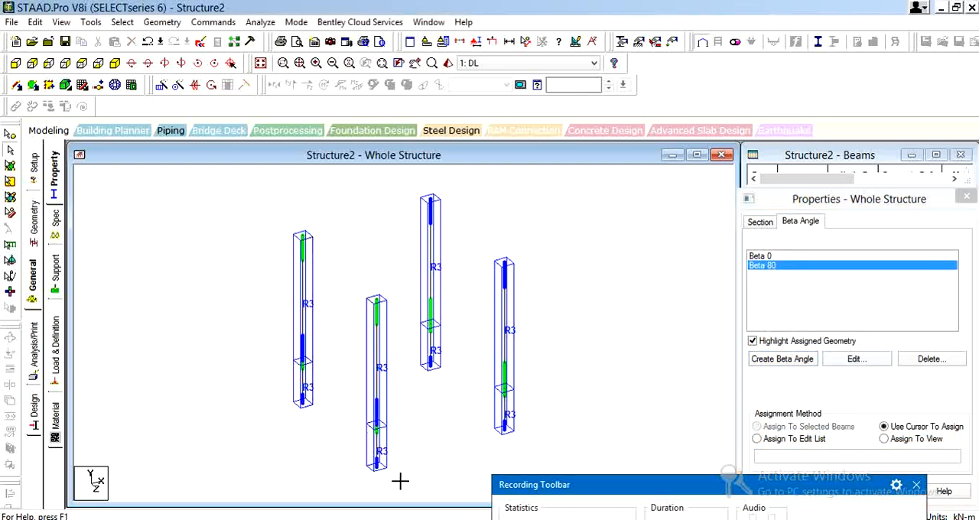
left_click_drag(400, 481, 396, 485)
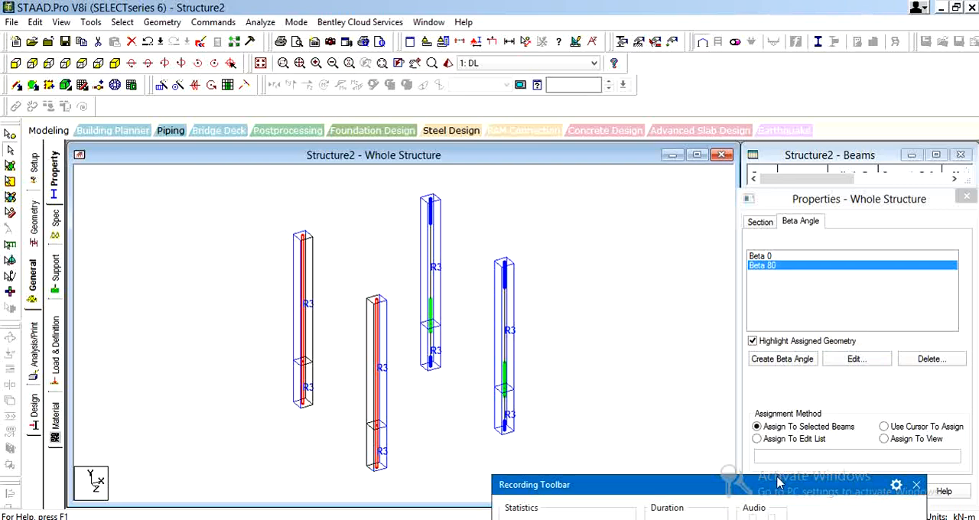
left_click(832, 491)
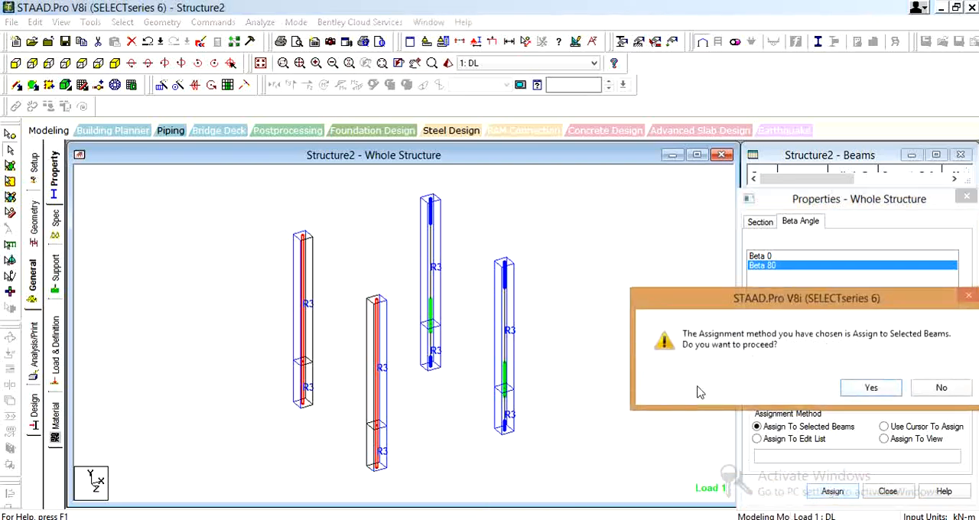
left_click(856, 392)
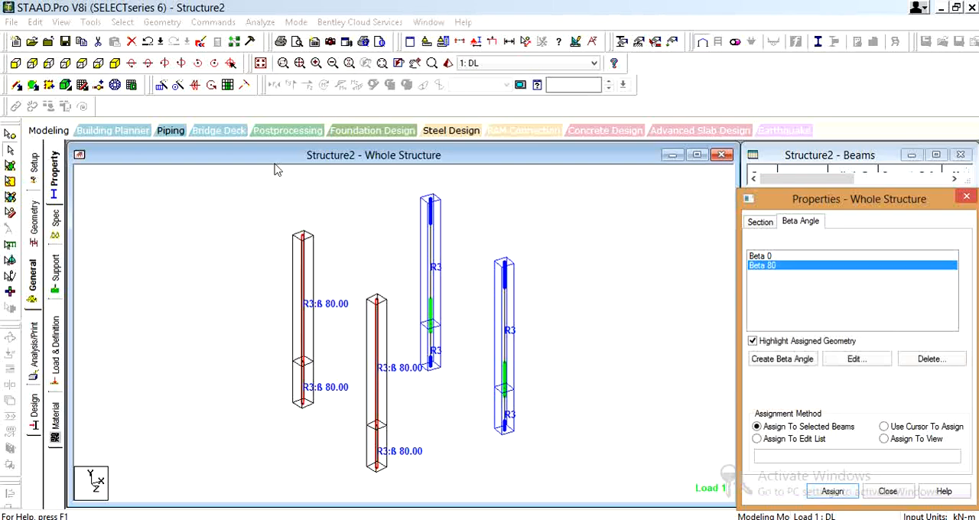
left_click(82, 64)
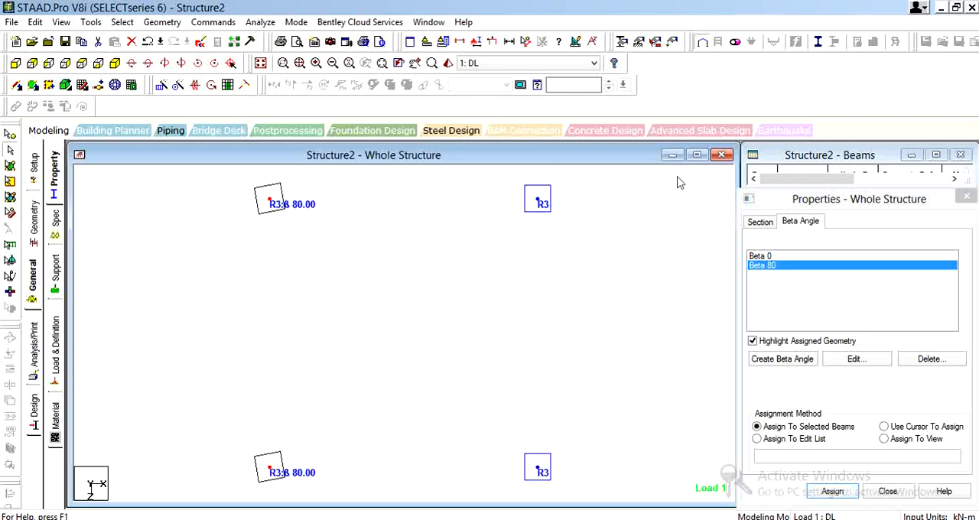
left_click(644, 231)
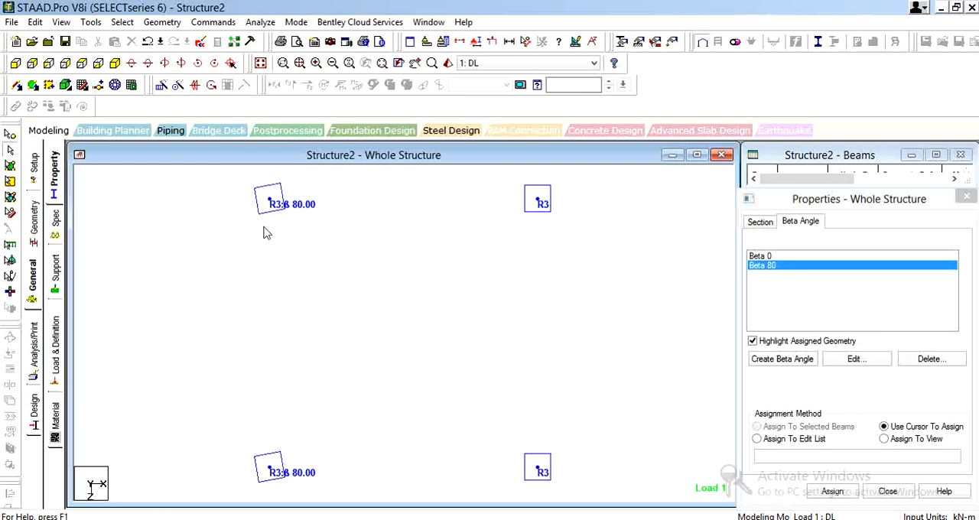
Save the modified structure, run the analysis and view its output file
key("ctrl+F5")
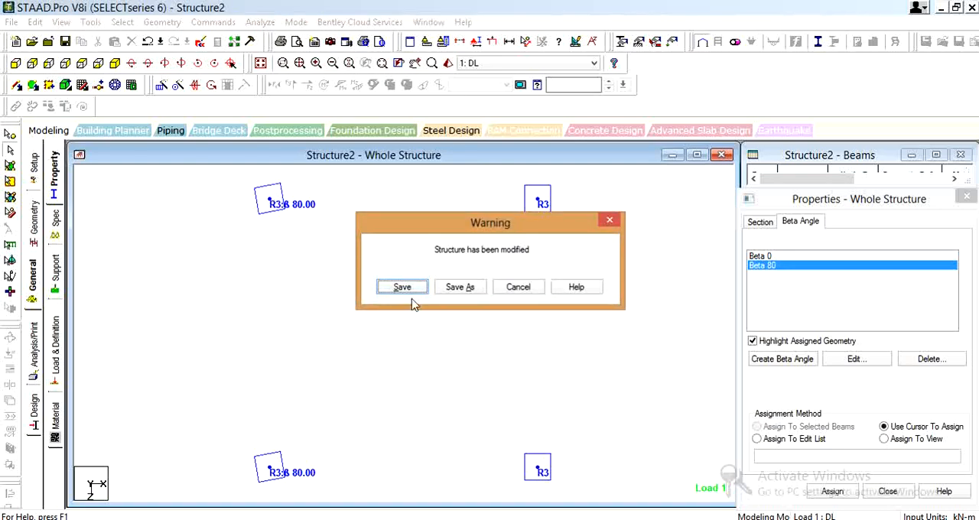
left_click(411, 291)
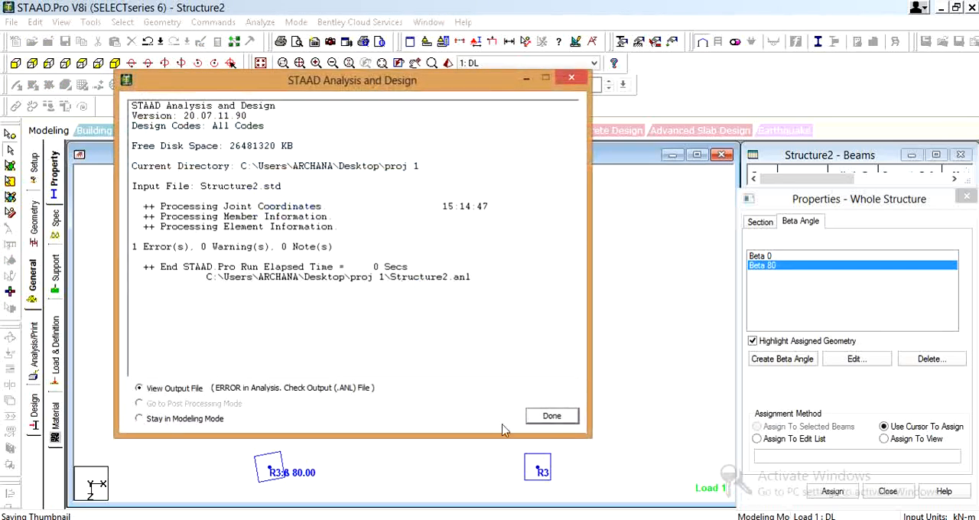
left_click(553, 417)
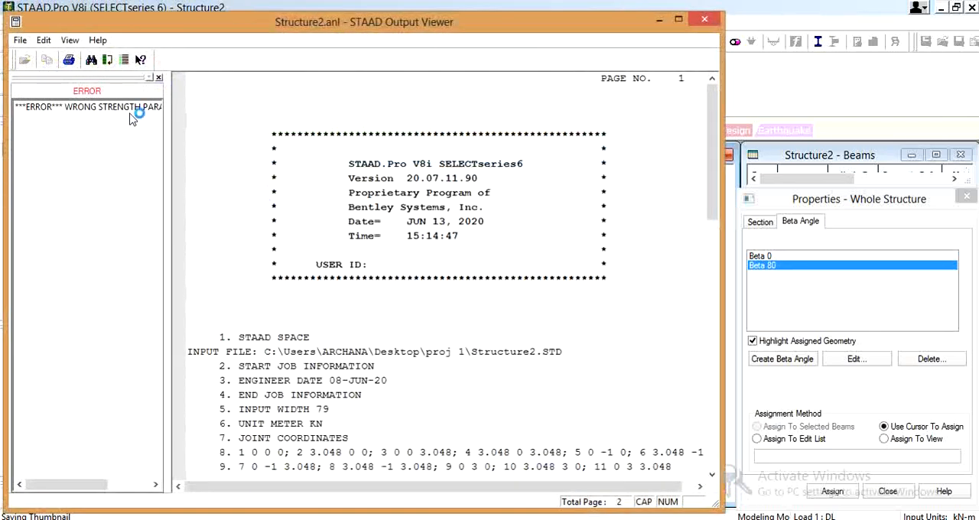
Examine the error listed in the analysis output and find the command line it refers to, closing the viewer when done
left_click(99, 109)
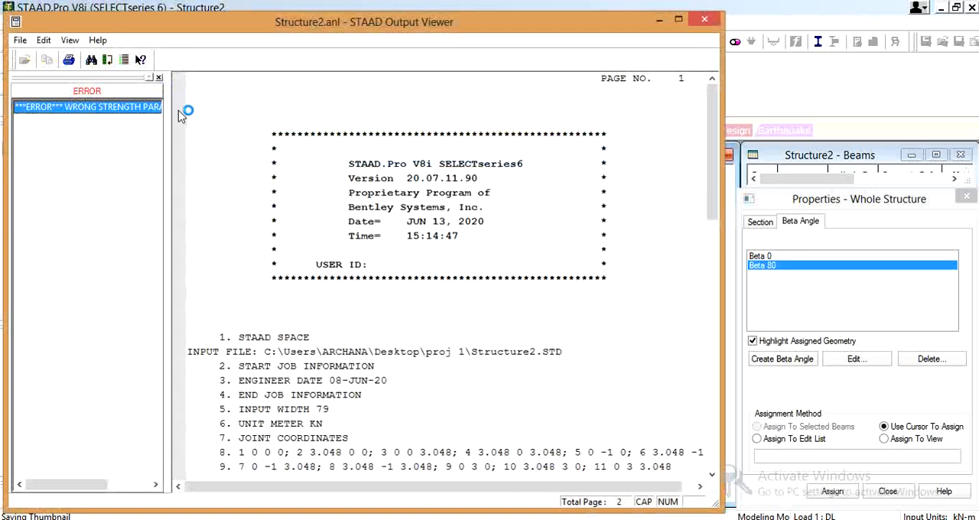
left_click(126, 107)
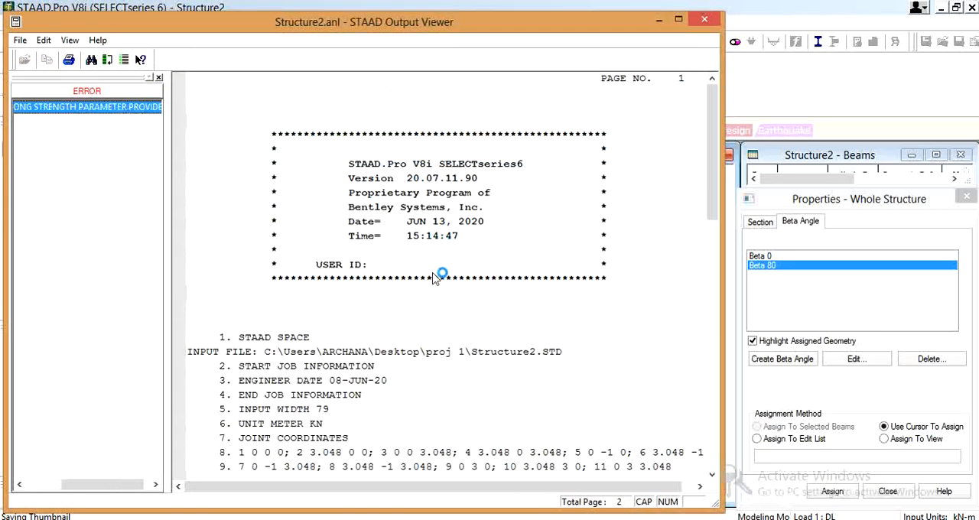
left_click_drag(709, 210, 713, 439)
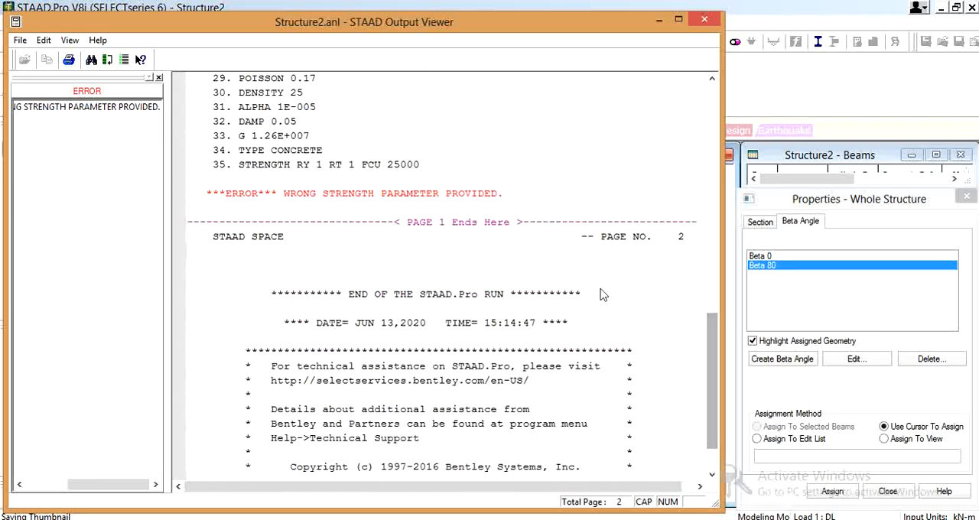
left_click(463, 197)
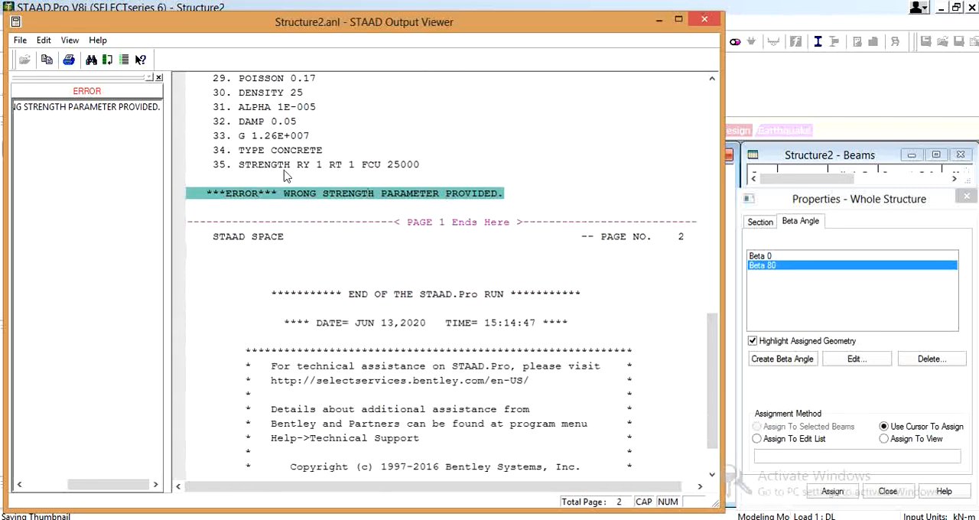
left_click(705, 21)
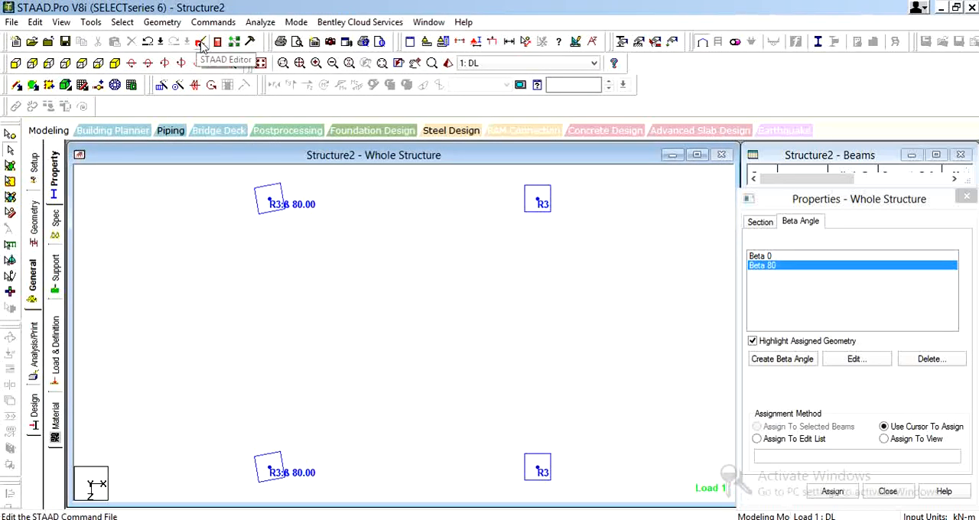
Remove "RY 1 RT 1" from the M25 STRENGTH line in the STAAD command file, then save and close the editor
left_click(201, 43)
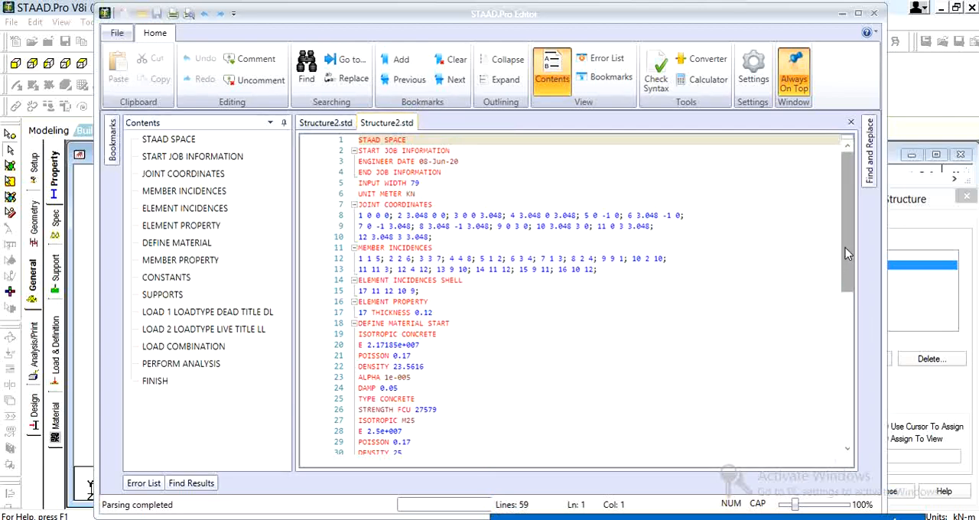
left_click_drag(845, 248, 849, 323)
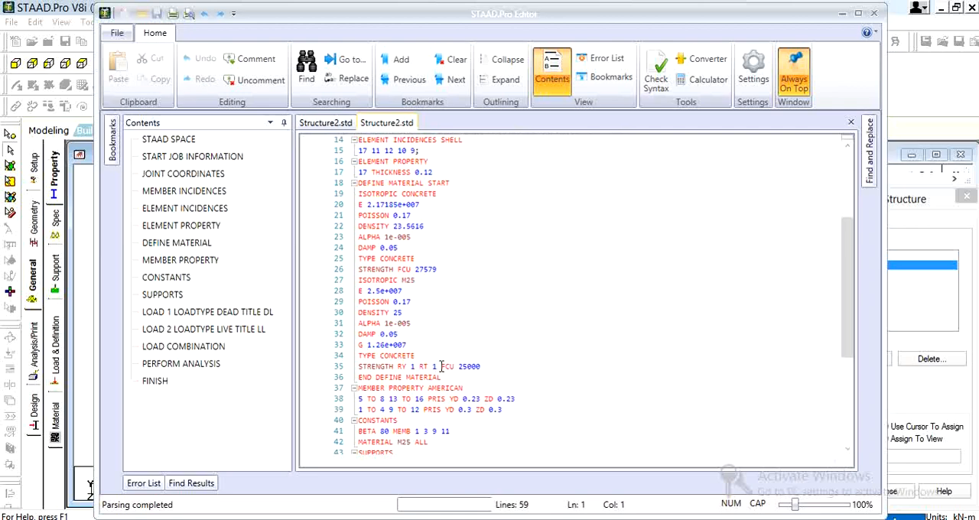
left_click_drag(441, 367, 409, 366)
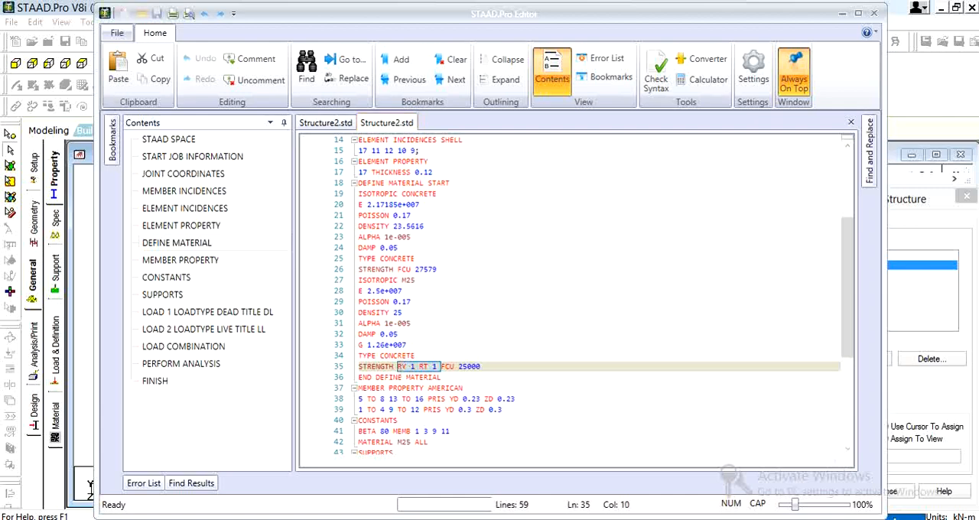
key("Delete")
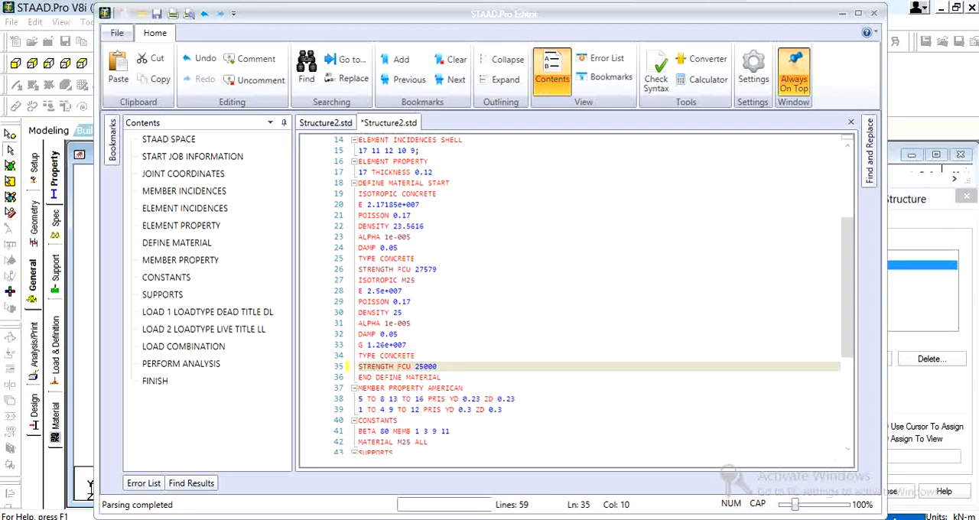
key("ctrl+s")
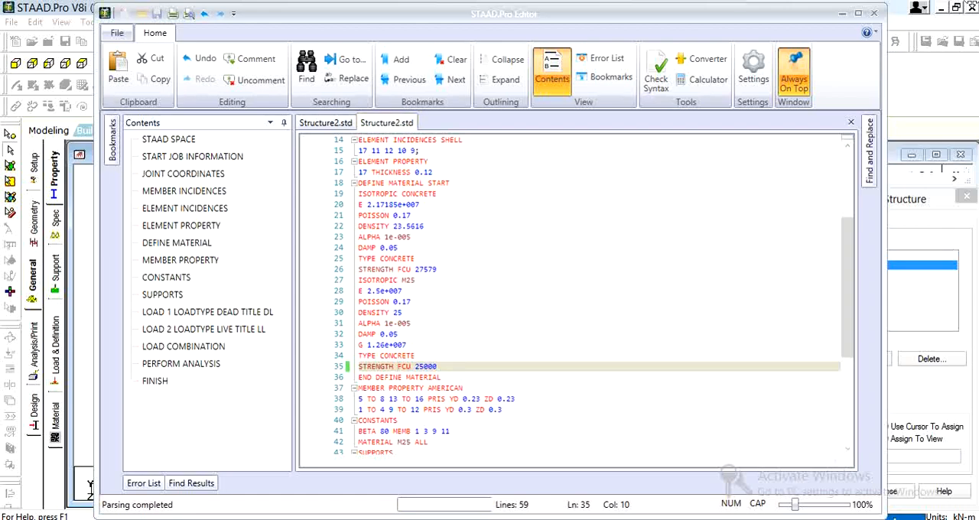
left_click(873, 13)
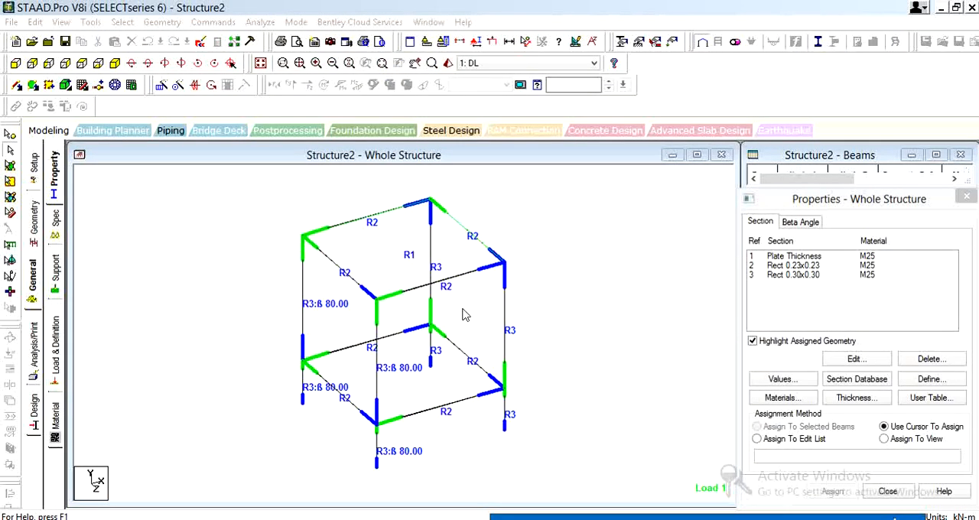
Run the analysis of the corrected structure and stay in modeling mode
left_click(628, 294)
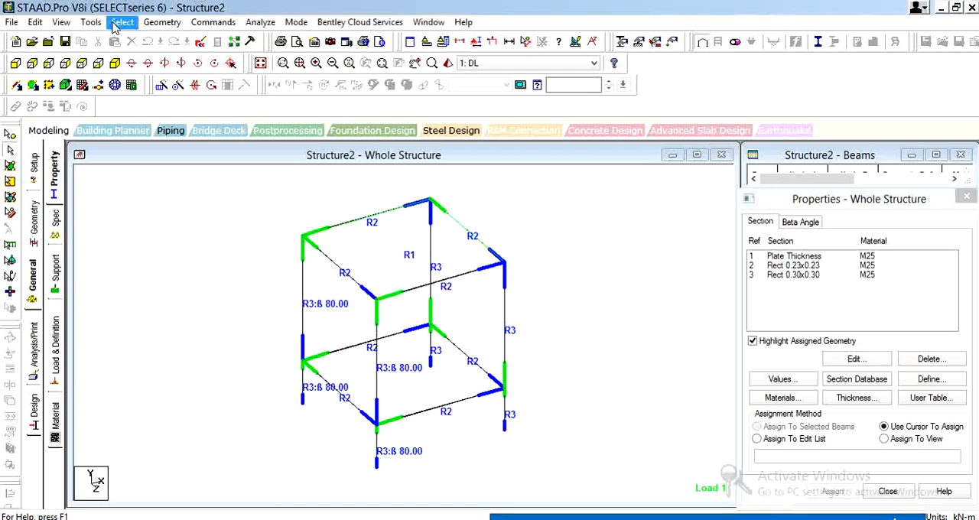
key("ctrl+F5")
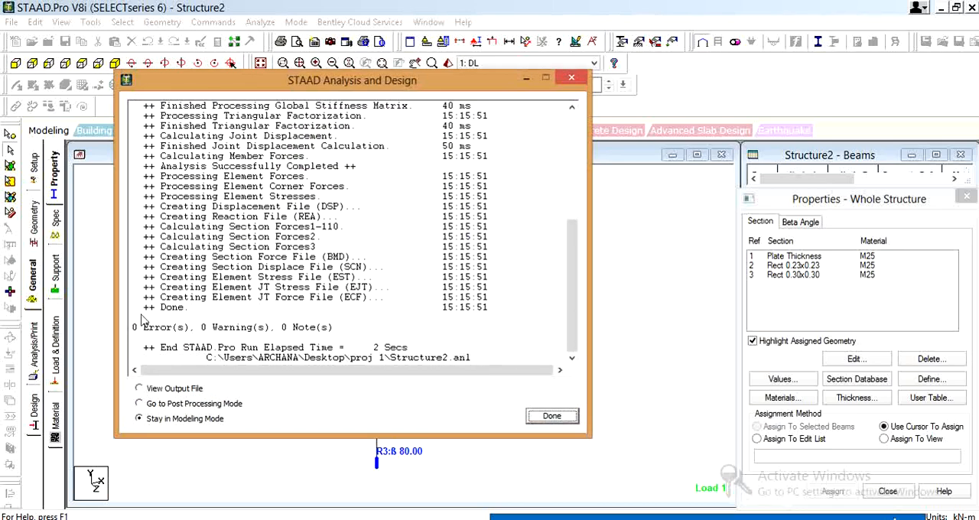
left_click(552, 416)
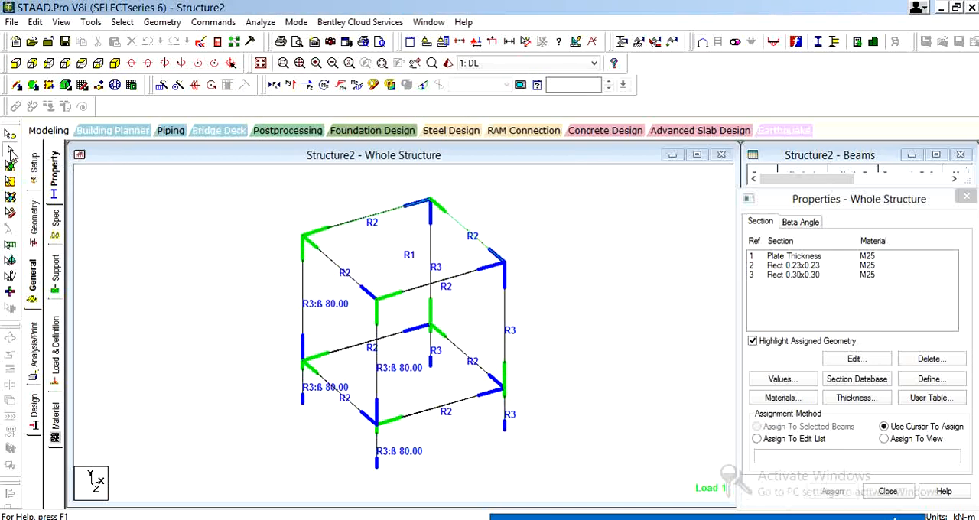
Add a beam between the mid-points of the front and rear top beams of the frame
left_click(18, 85)
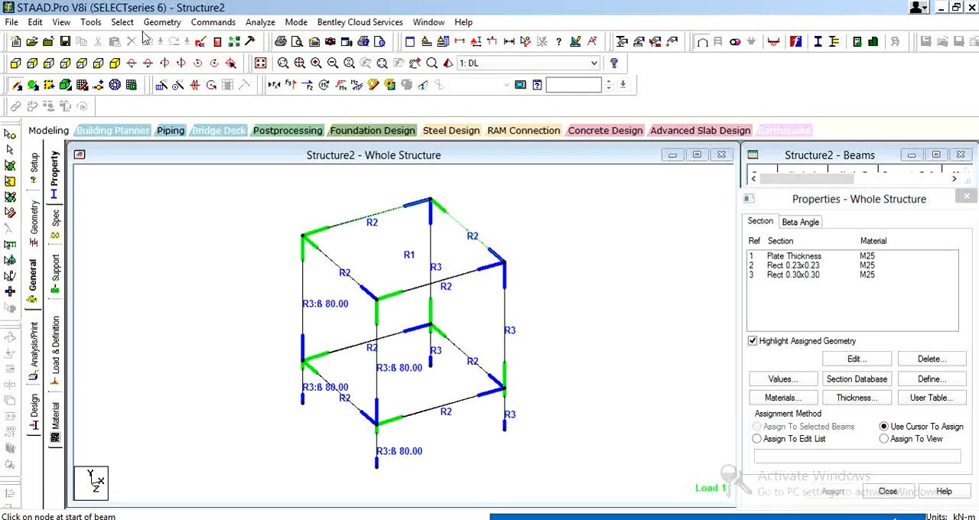
left_click(172, 24)
mouse_move(188, 106)
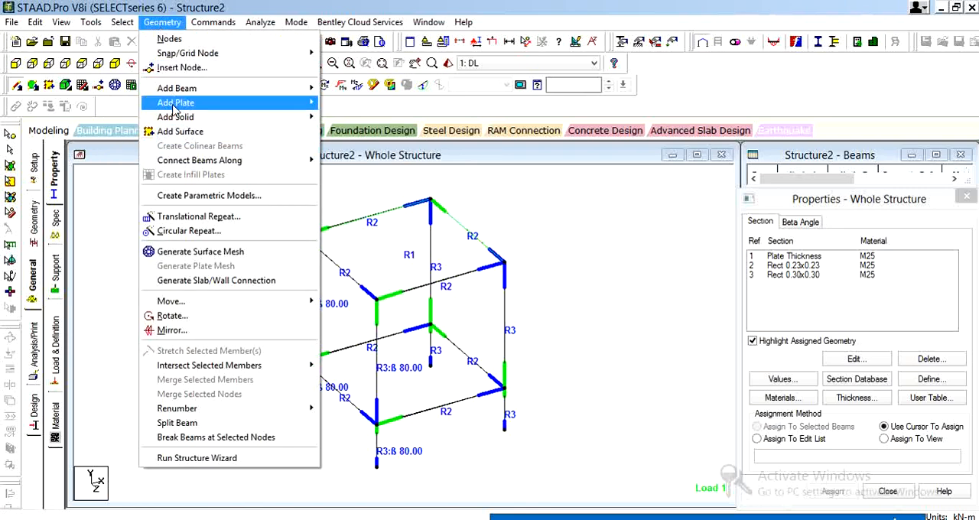
mouse_move(191, 89)
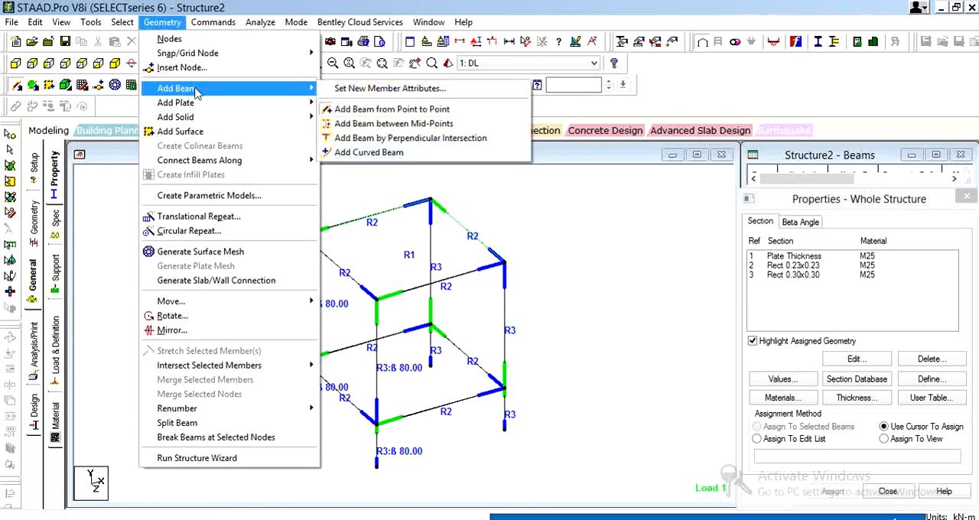
left_click(394, 124)
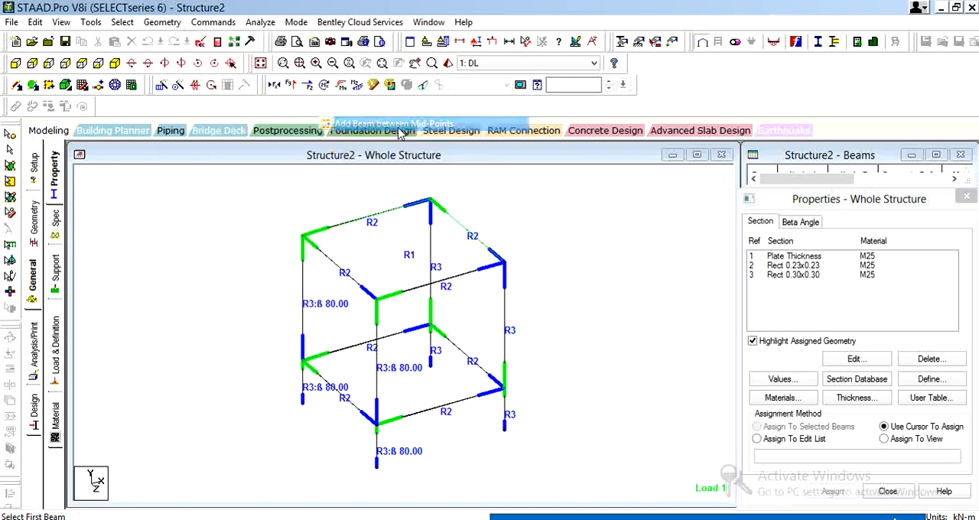
left_click(441, 282)
left_click(375, 217)
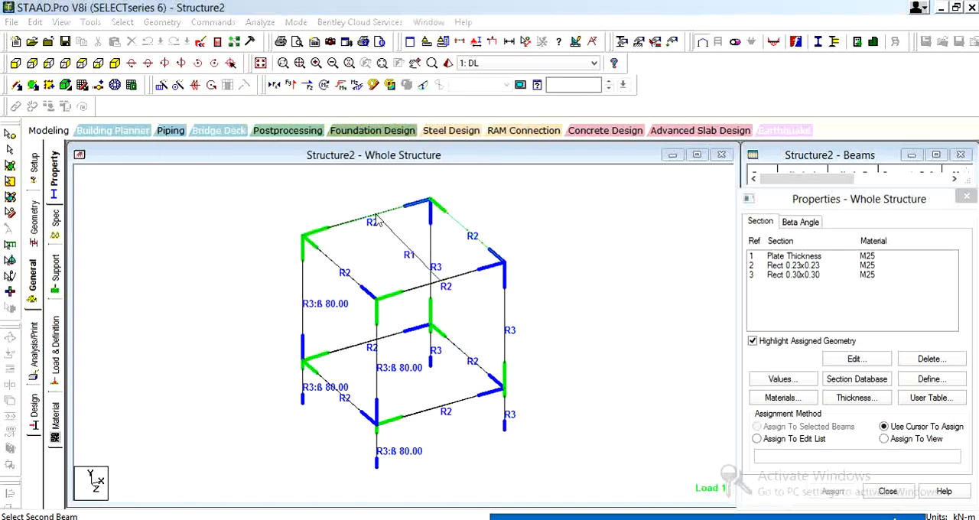
left_click(536, 304)
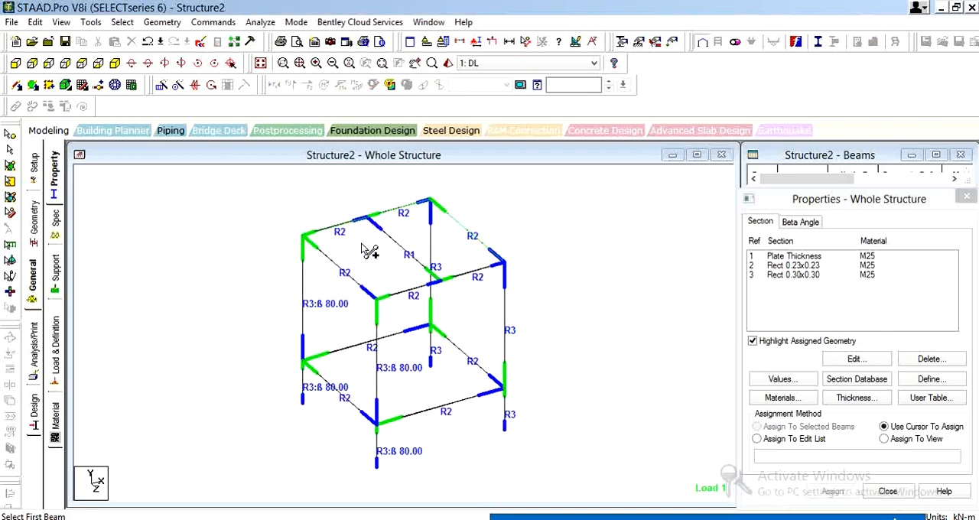
Assign the Rect 0.23x0.23 section to the mid-span roof beam and clear the selection
left_click(34, 236)
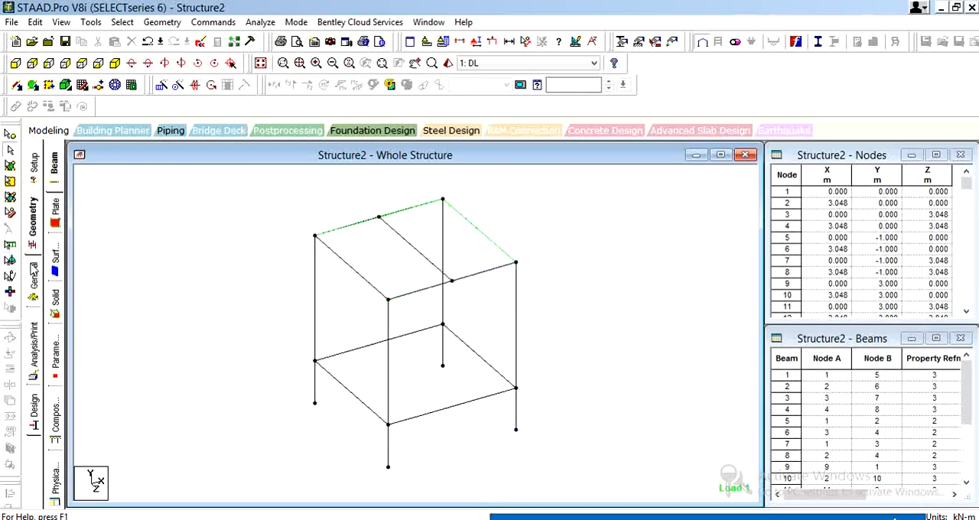
left_click(33, 273)
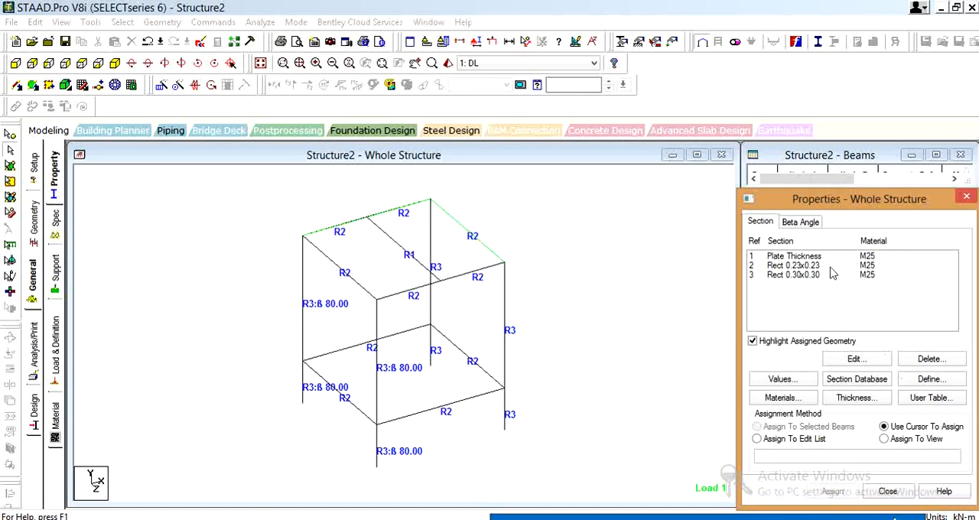
left_click(826, 265)
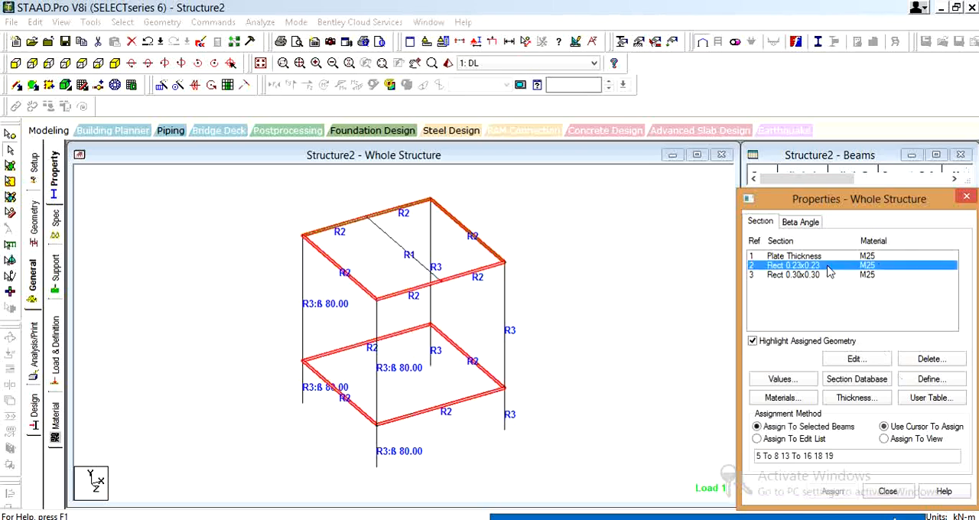
left_click(398, 251)
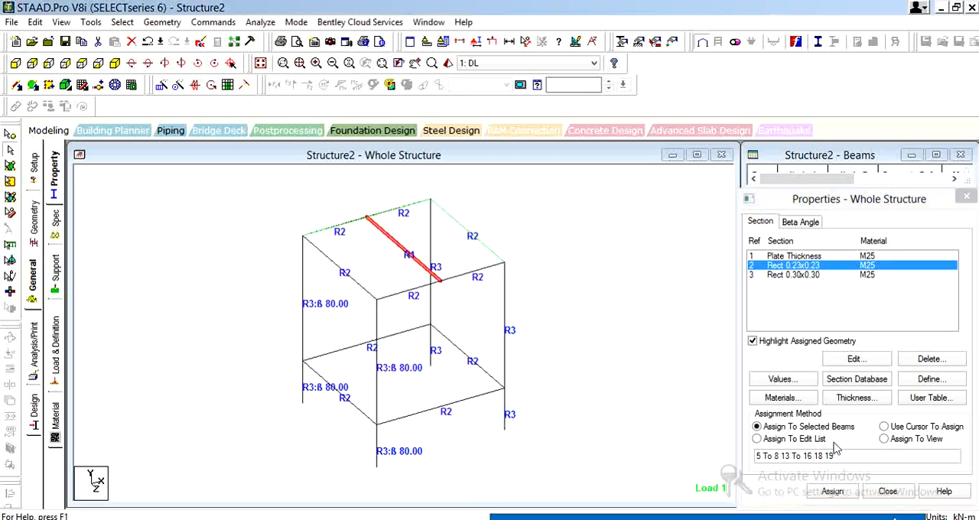
left_click(832, 492)
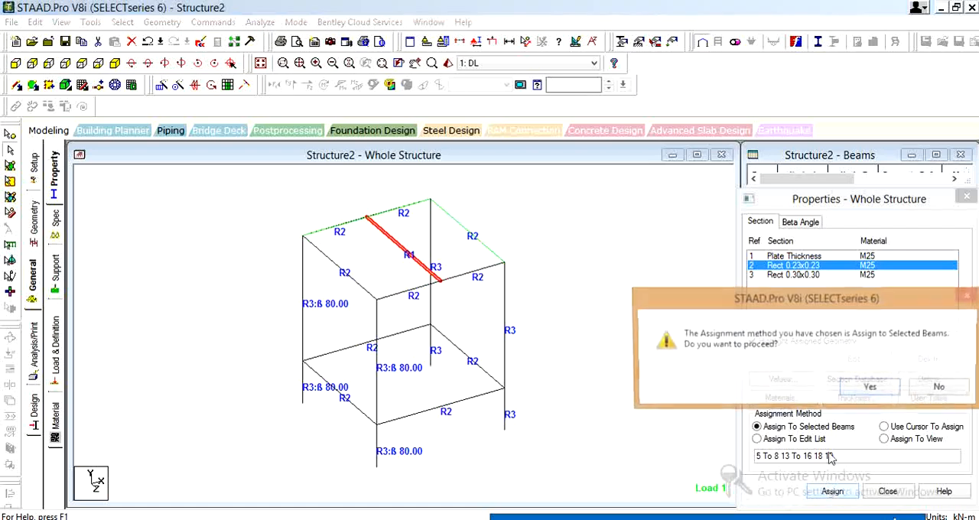
left_click(812, 387)
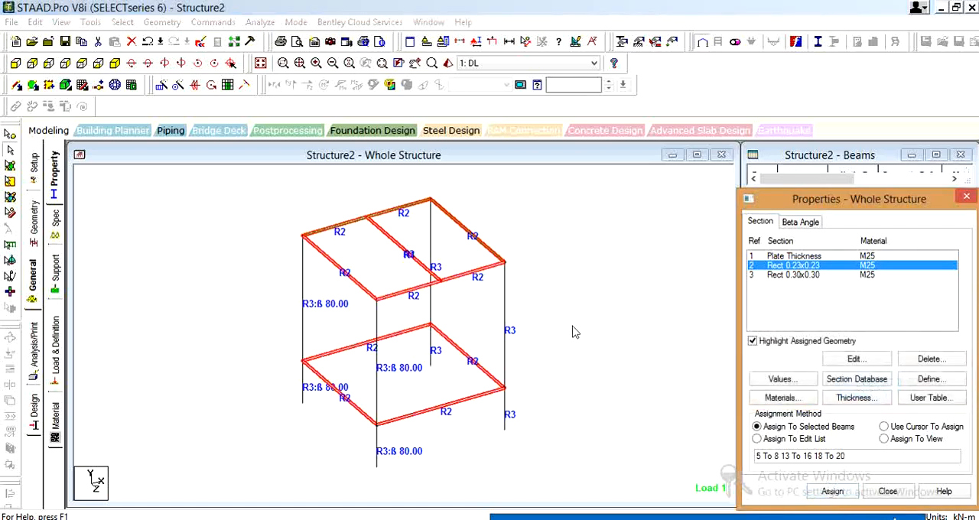
left_click(615, 305)
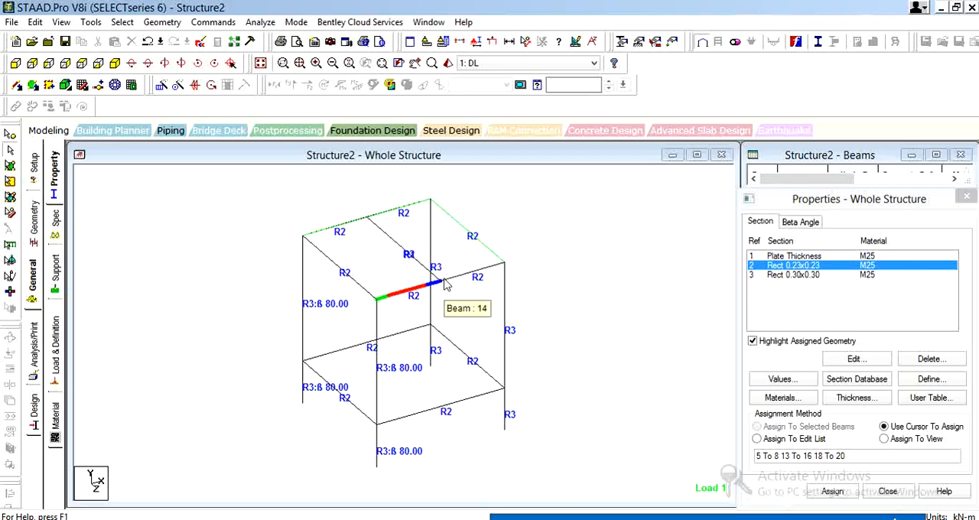
Assign a member release of moments MY and MZ at the start of the mid-span roof beam
left_click(394, 245)
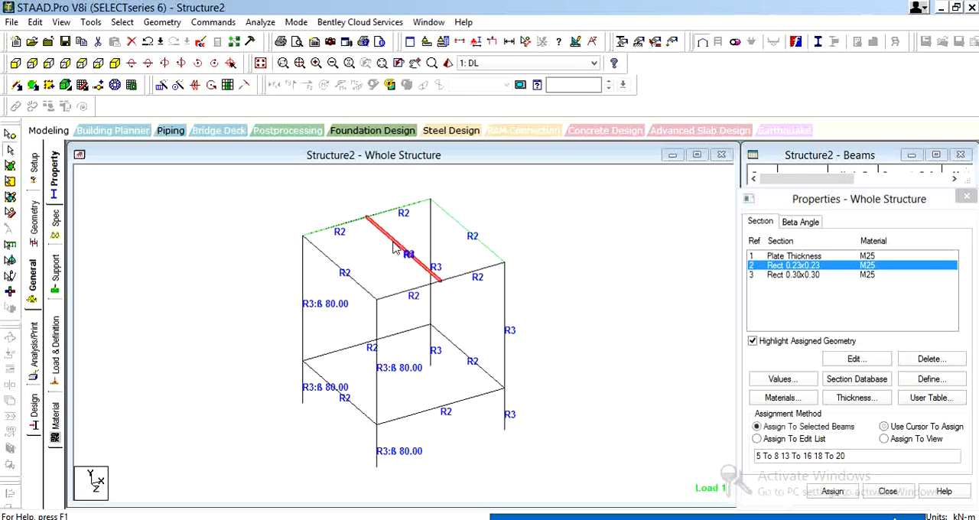
left_click(55, 223)
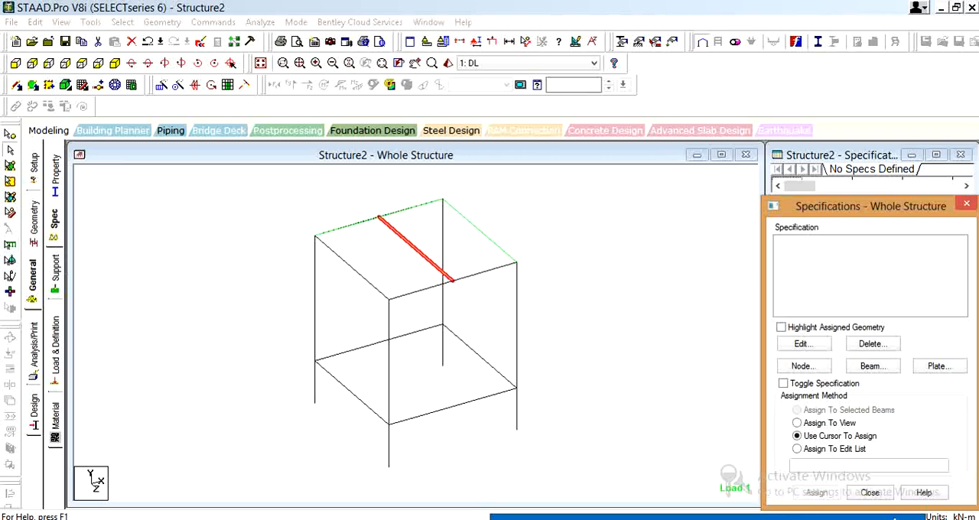
mouse_move(819, 516)
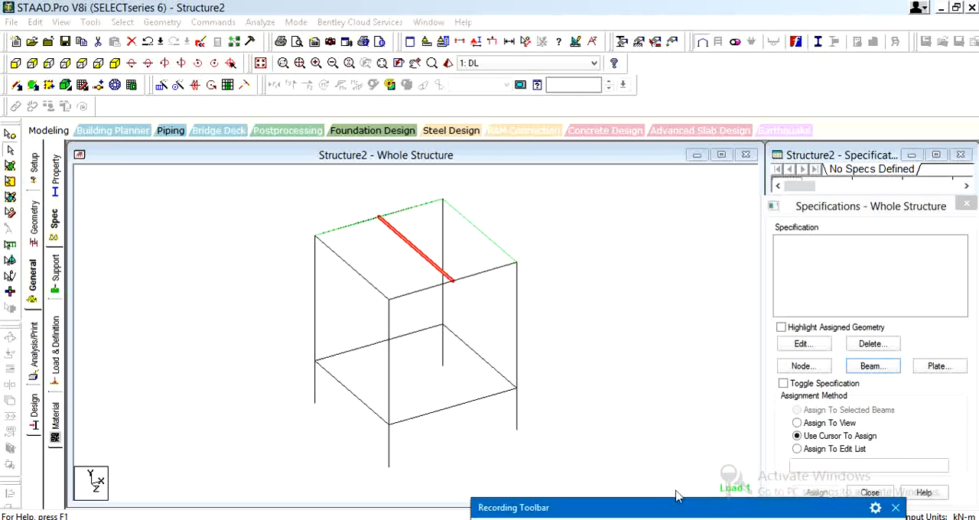
left_click(870, 366)
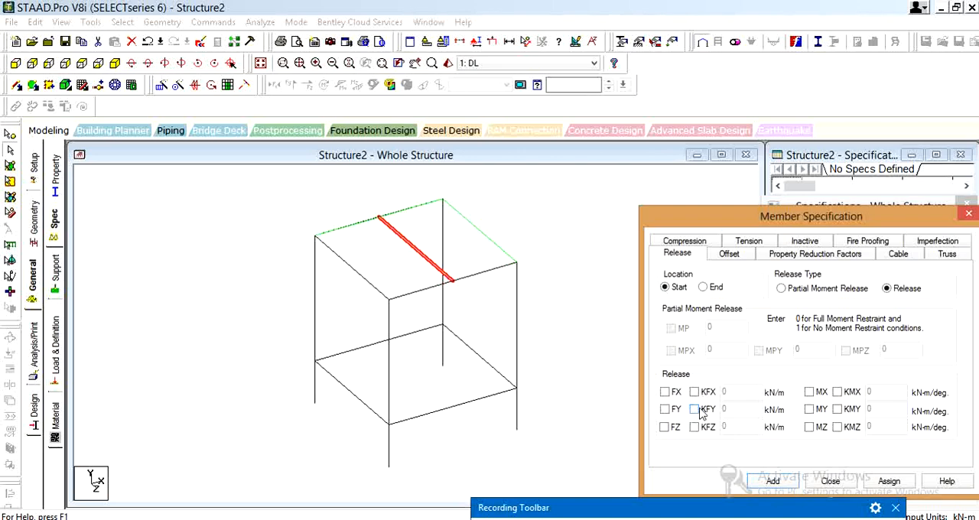
left_click(811, 411)
left_click(810, 429)
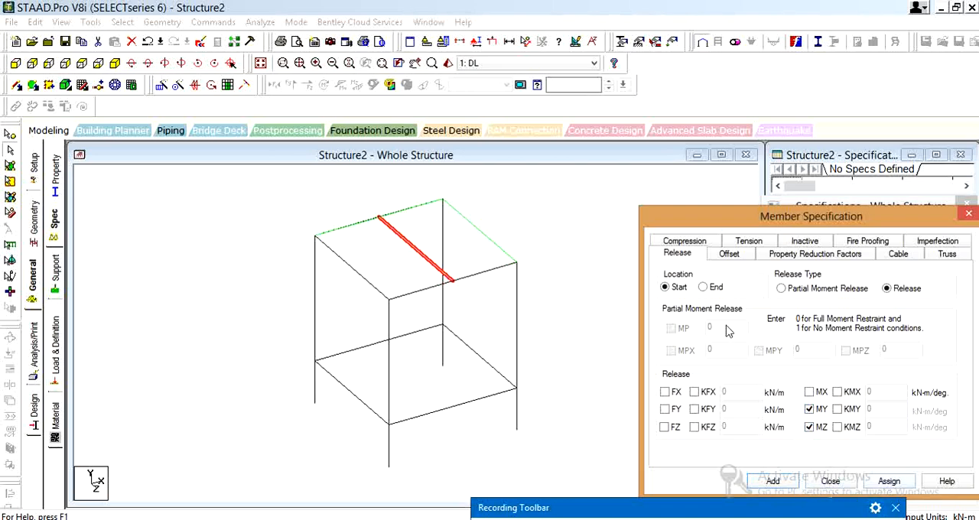
left_click(889, 480)
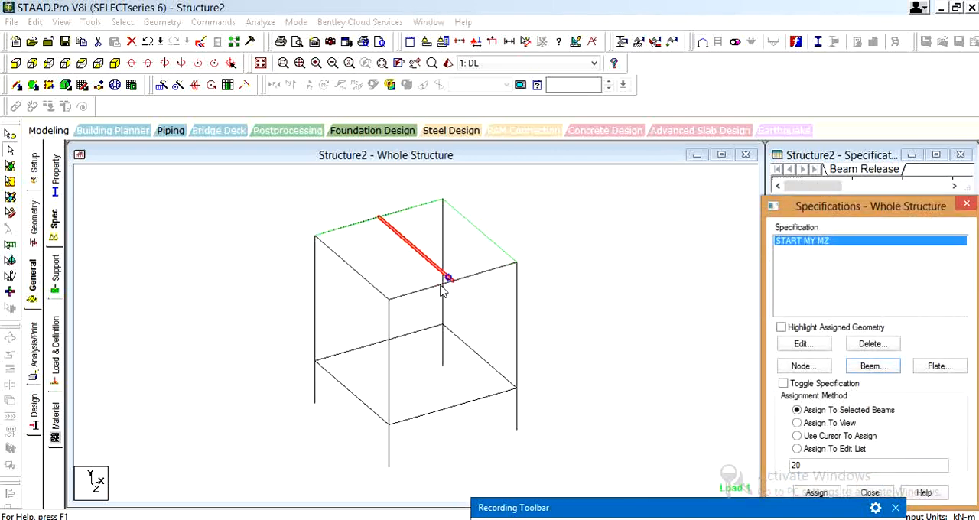
Assign a release of moments MY and MZ at the end of the same roof beam and clear the selection
left_click(872, 370)
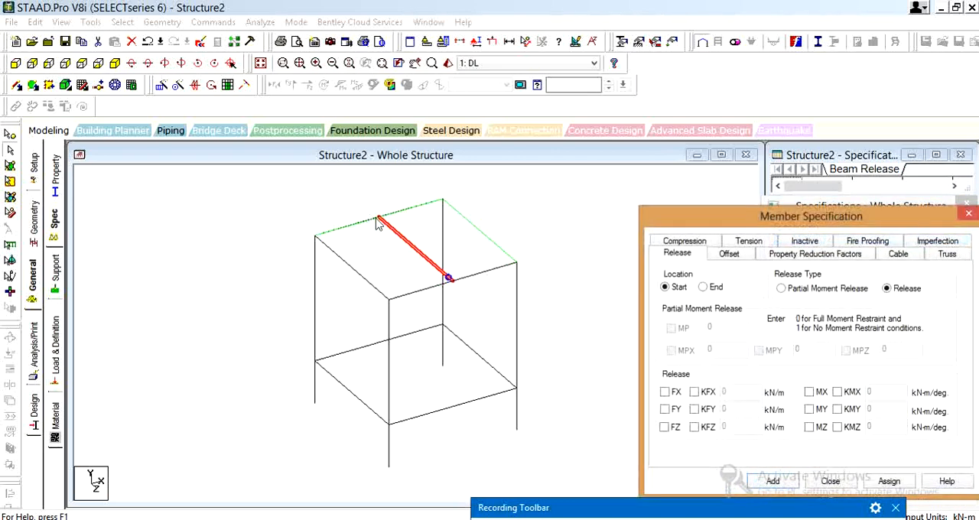
left_click(703, 288)
left_click(809, 410)
left_click(810, 428)
left_click(880, 481)
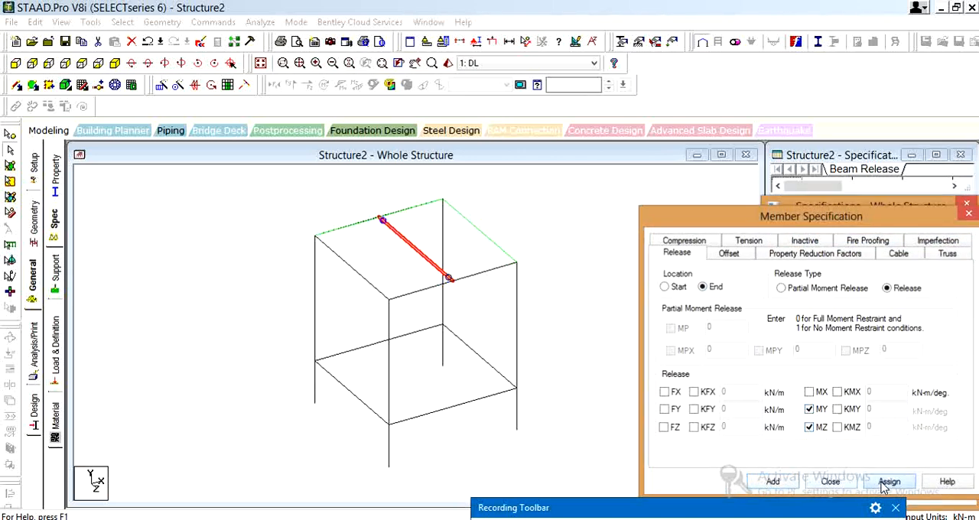
left_click(586, 343)
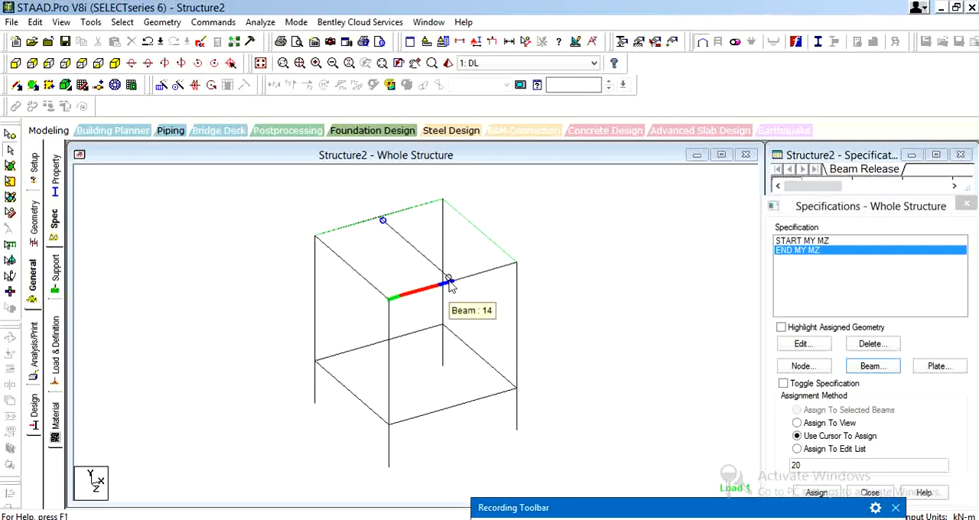
Display the start and end markers of the members and examine the released ends of the mid-span roof beam
left_click(383, 230)
key("shift+e")
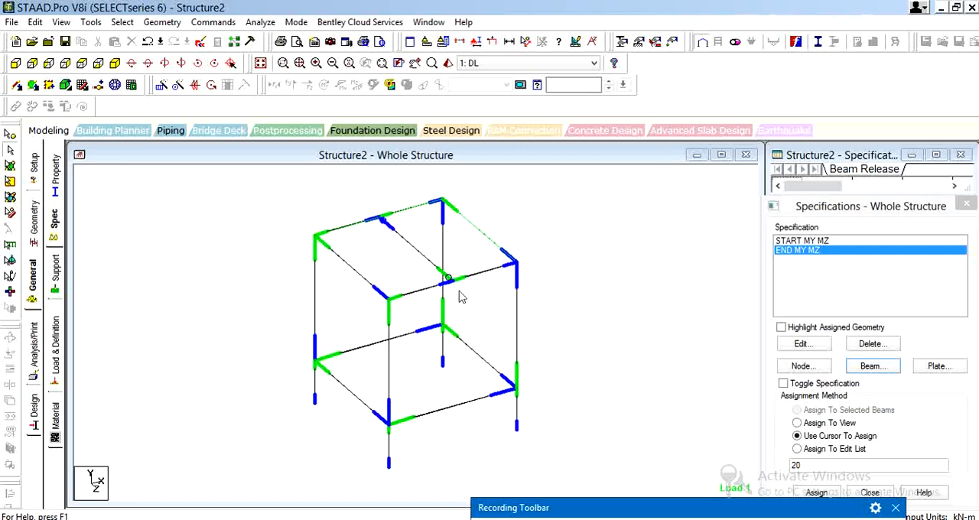
left_click(374, 226)
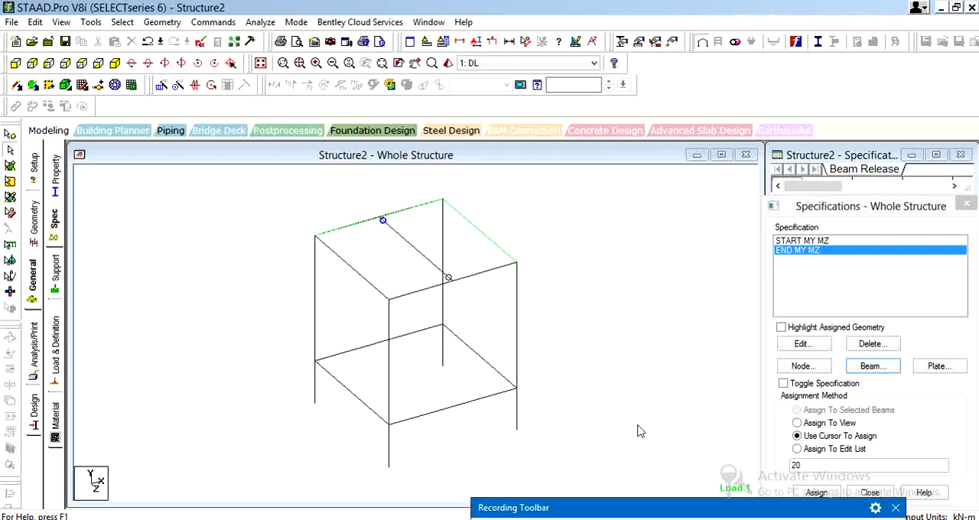
left_click(652, 507)
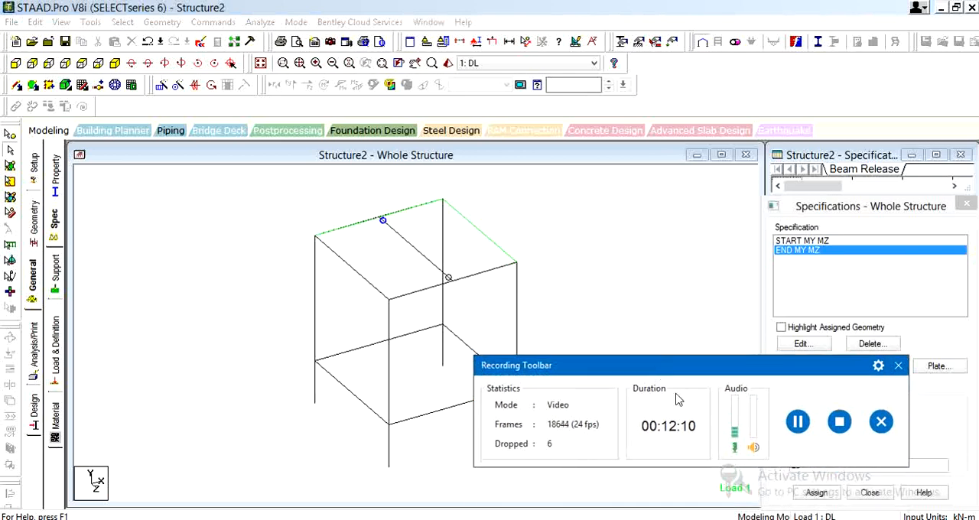